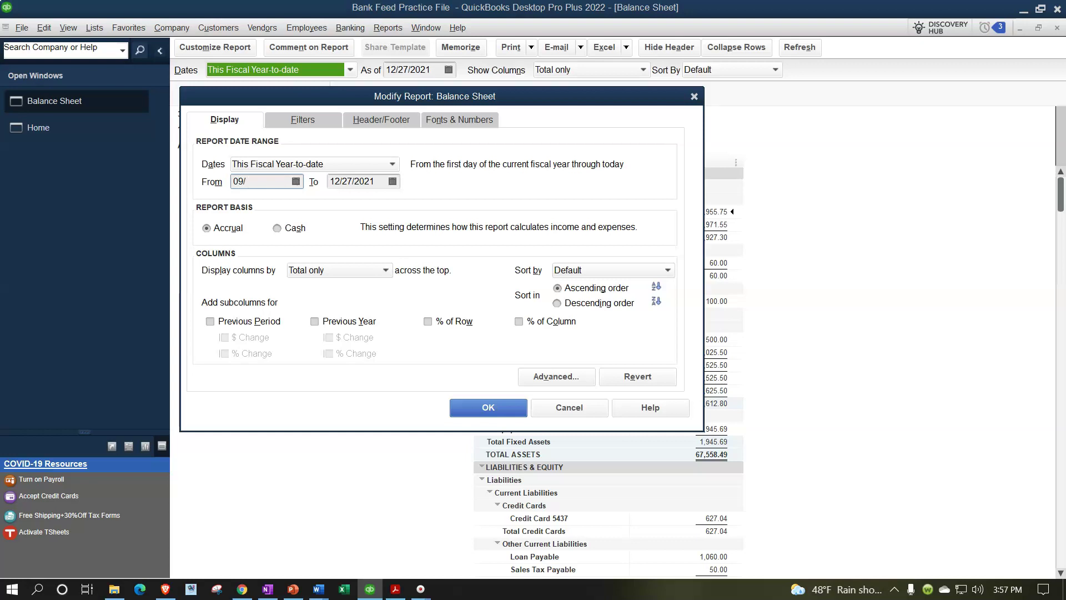
Set the Balance Sheet report's date range from 09/01/2021 to 11/30/2021.
{"action": "type", "text": "0121"}
{"action": "key", "text": "Tab"}
{"action": "type", "text": "11/30/2021"}
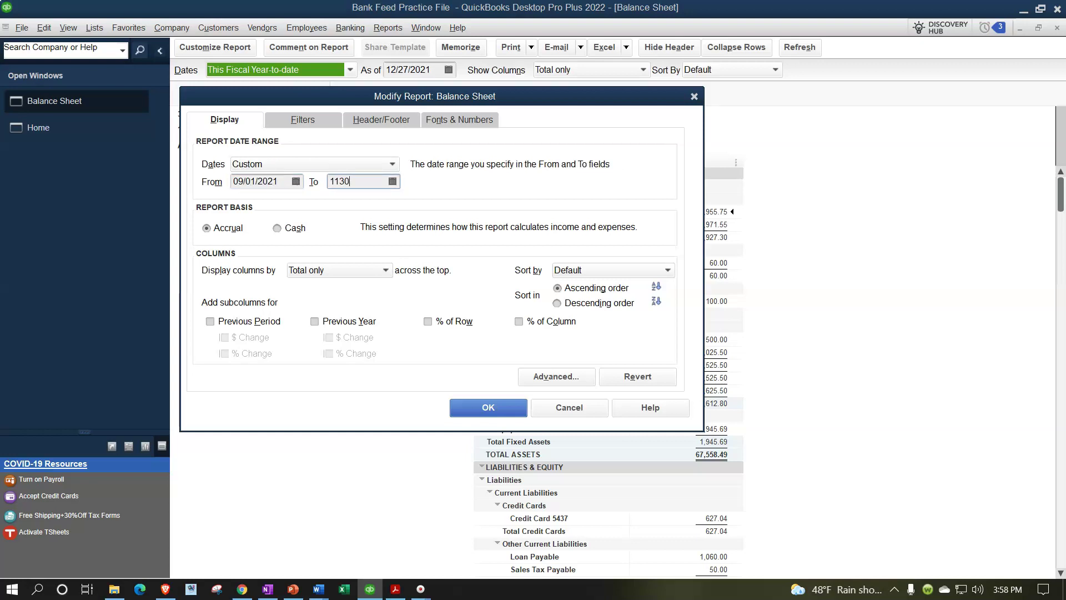
{"action": "key", "text": "Tab"}
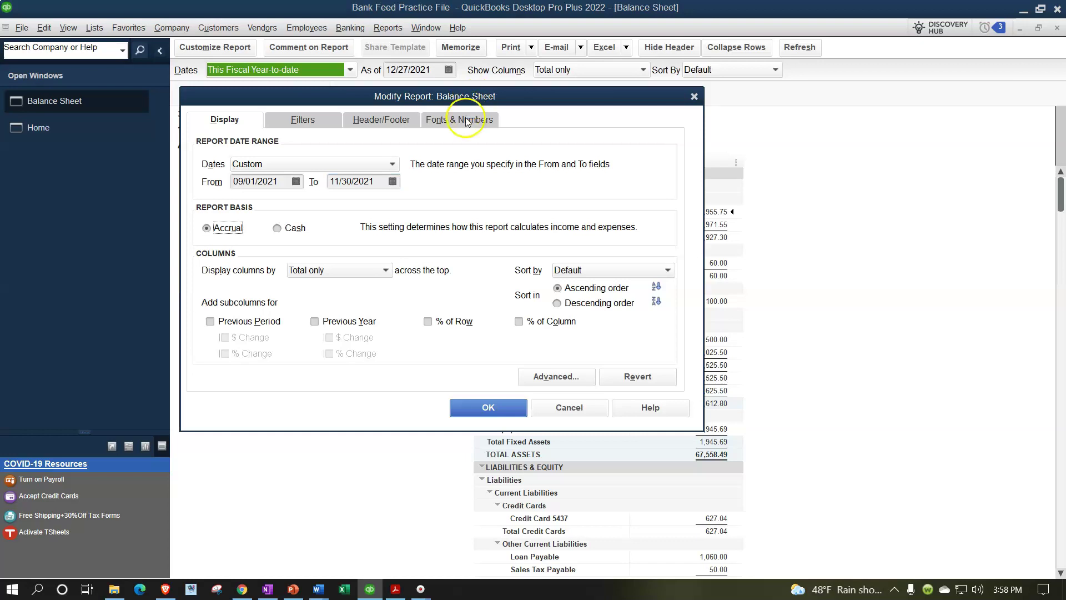
Set the Balance Sheet's font size to 14 for all related fonts and apply the report changes.
{"action": "left_click", "coordinate": [466, 118]}
{"action": "left_click", "coordinate": [427, 292]}
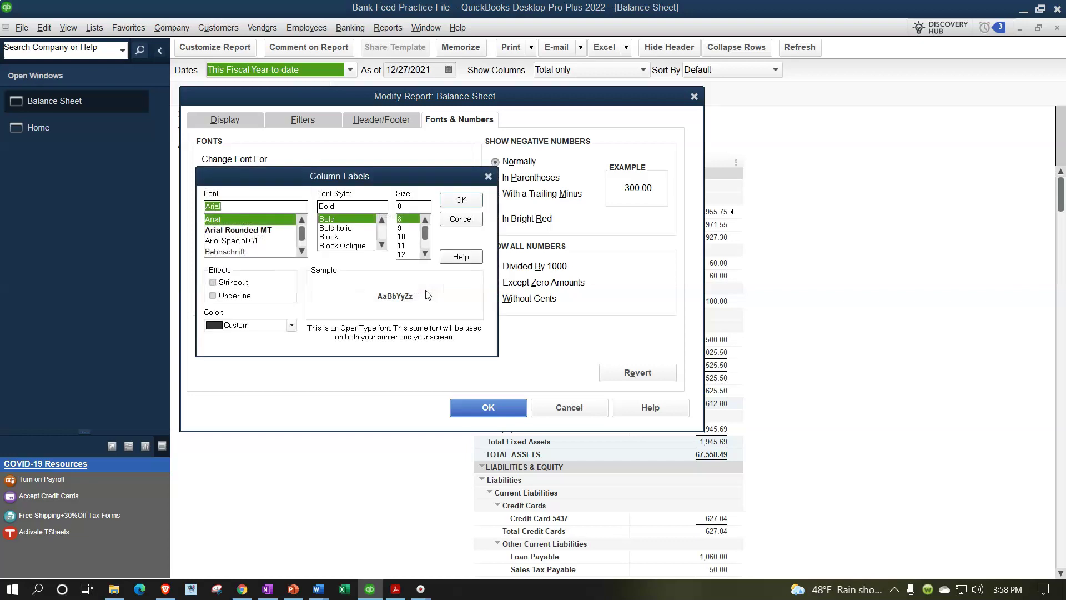
{"action": "left_click", "coordinate": [425, 256]}
{"action": "left_click", "coordinate": [404, 256]}
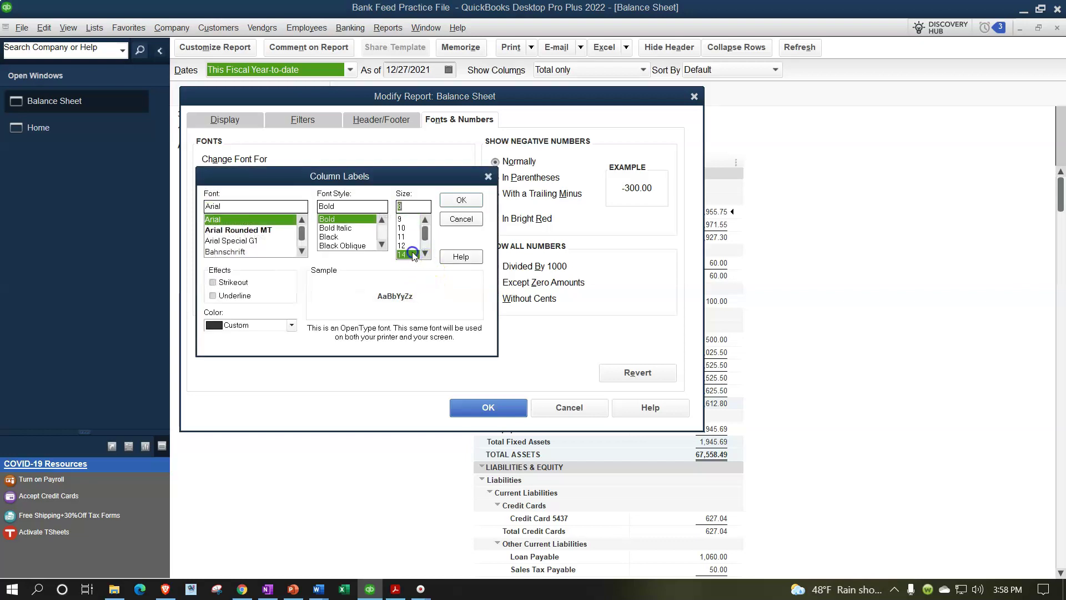
{"action": "left_click", "coordinate": [452, 200]}
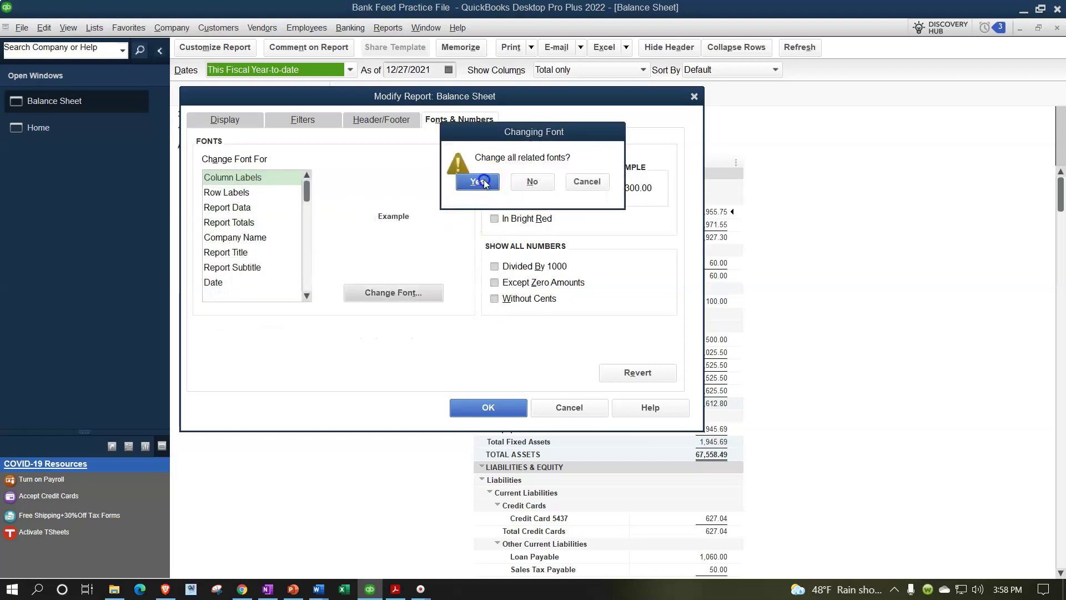
{"action": "left_click", "coordinate": [481, 184]}
{"action": "left_click", "coordinate": [486, 407]}
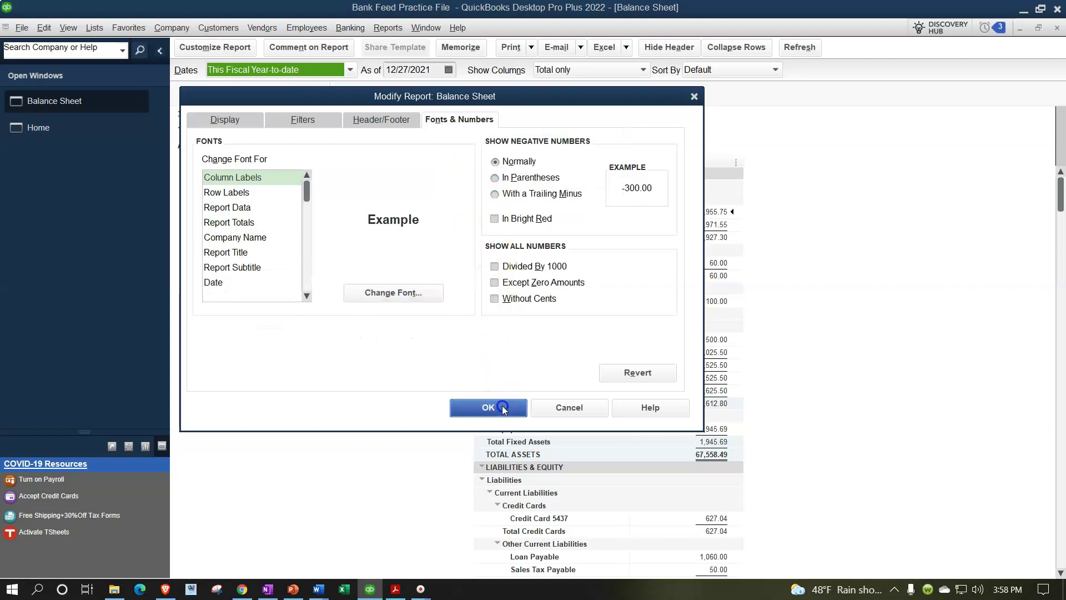
Open the Profit & Loss Standard report and set its date range from 09/01/2021 to 11/30/2021.
{"action": "left_click", "coordinate": [387, 28]}
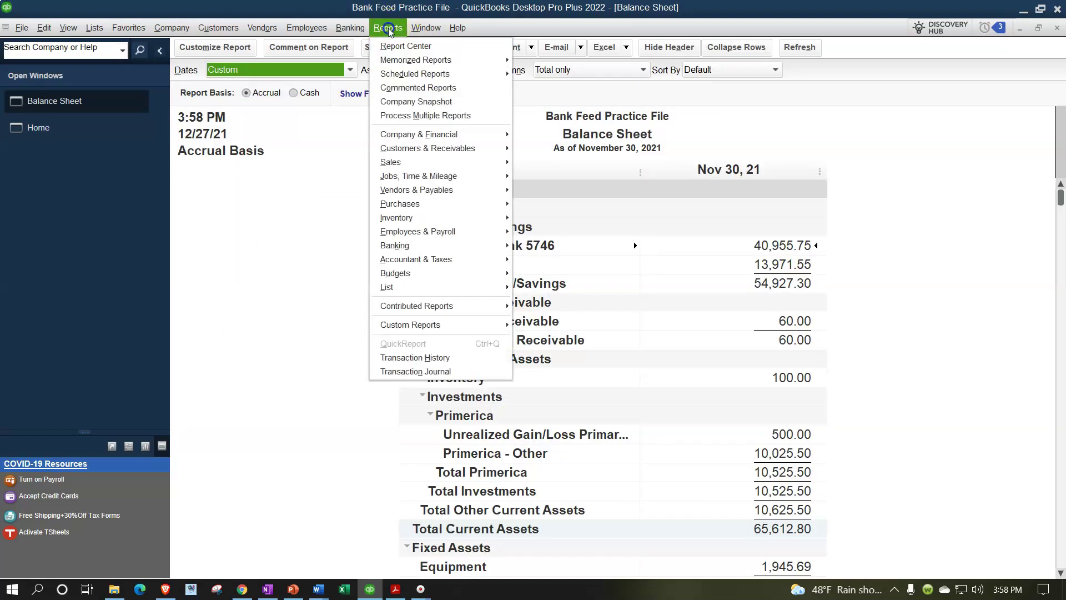
{"action": "mouse_move", "coordinate": [420, 137]}
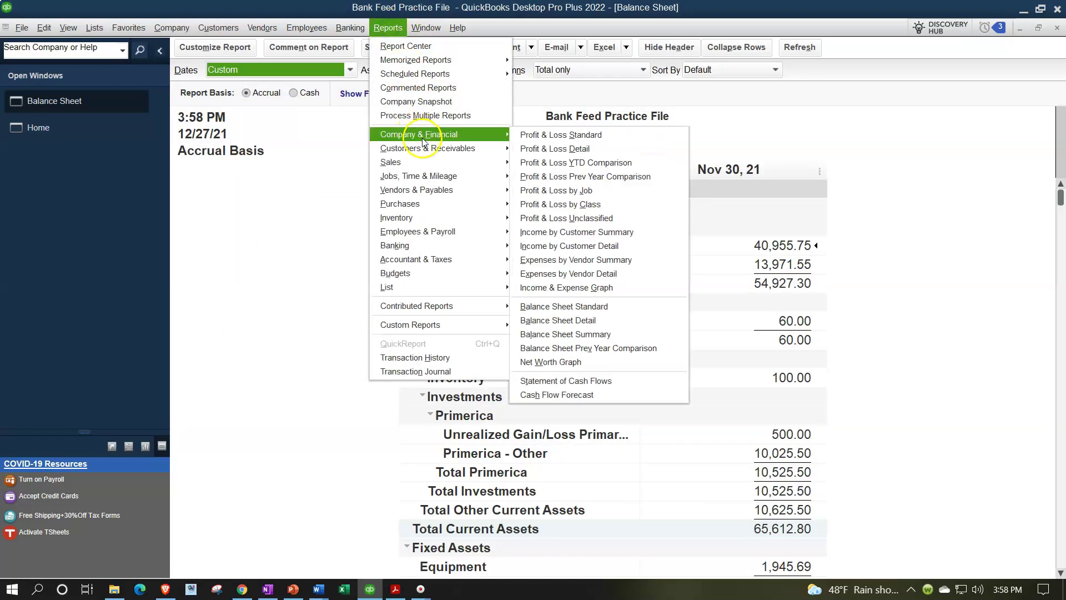
{"action": "left_click", "coordinate": [541, 136]}
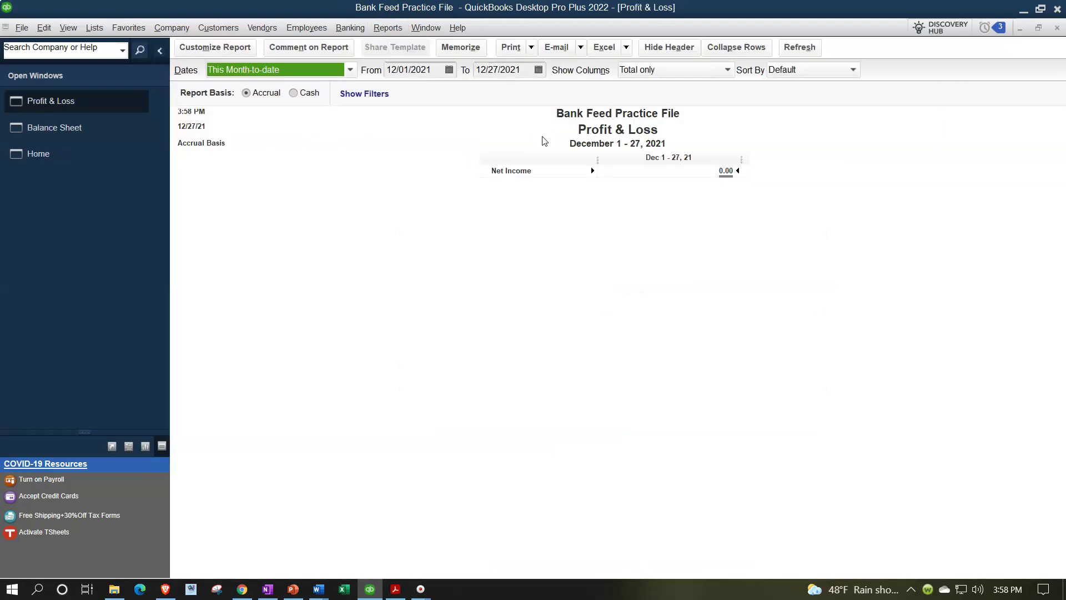
{"action": "type", "text": "090121"}
{"action": "key", "text": "Tab"}
{"action": "type", "text": "11/30/2021"}
{"action": "key", "text": "Tab"}
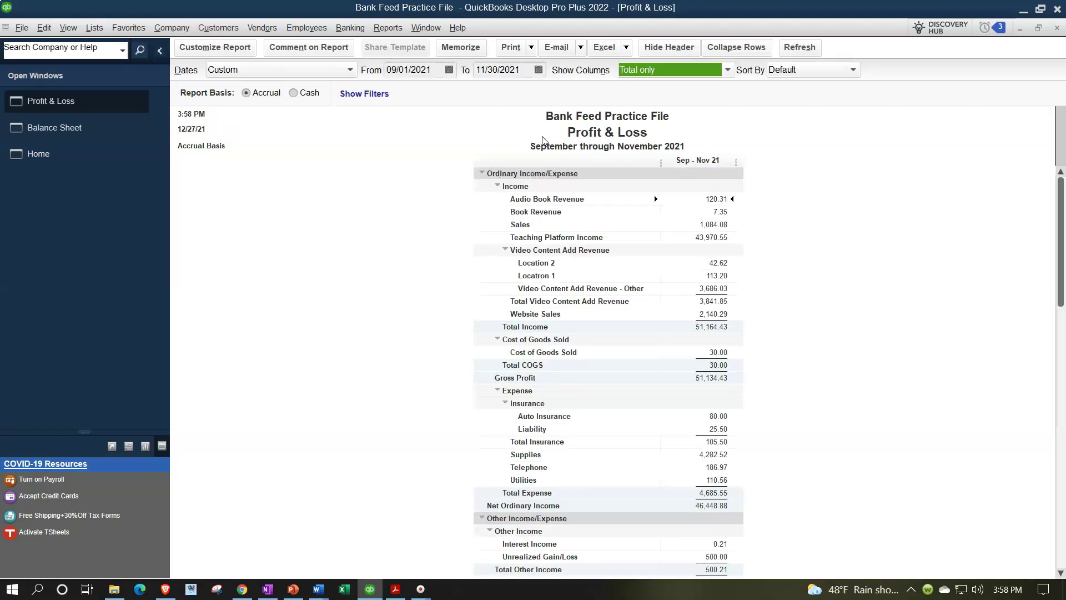
Customize the Profit & Loss report with font size 14 for all related fonts.
{"action": "left_click", "coordinate": [240, 45]}
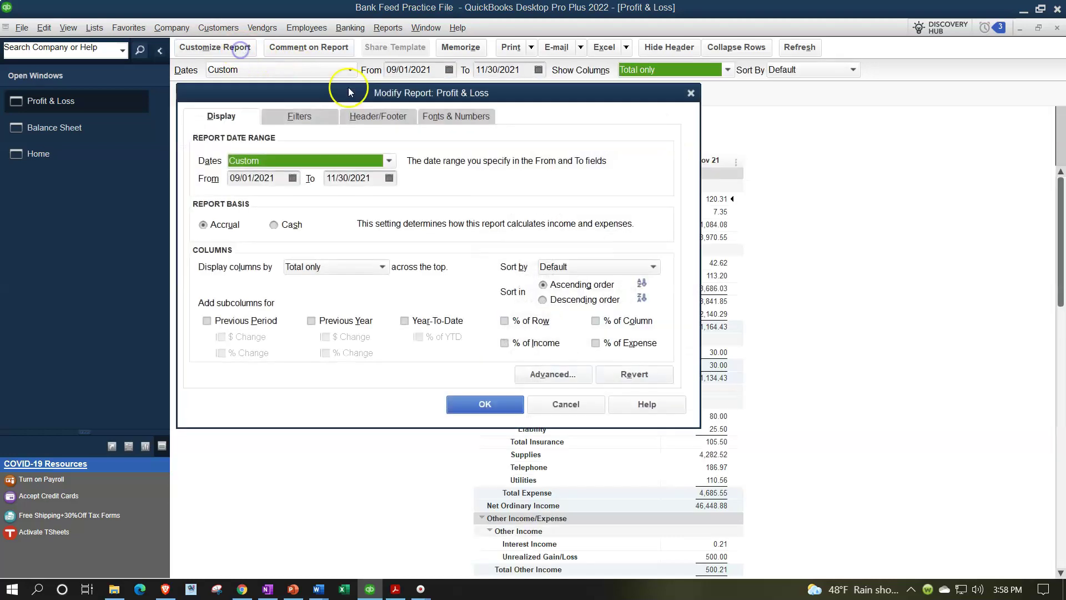
{"action": "left_click", "coordinate": [441, 117]}
{"action": "left_click", "coordinate": [423, 290]}
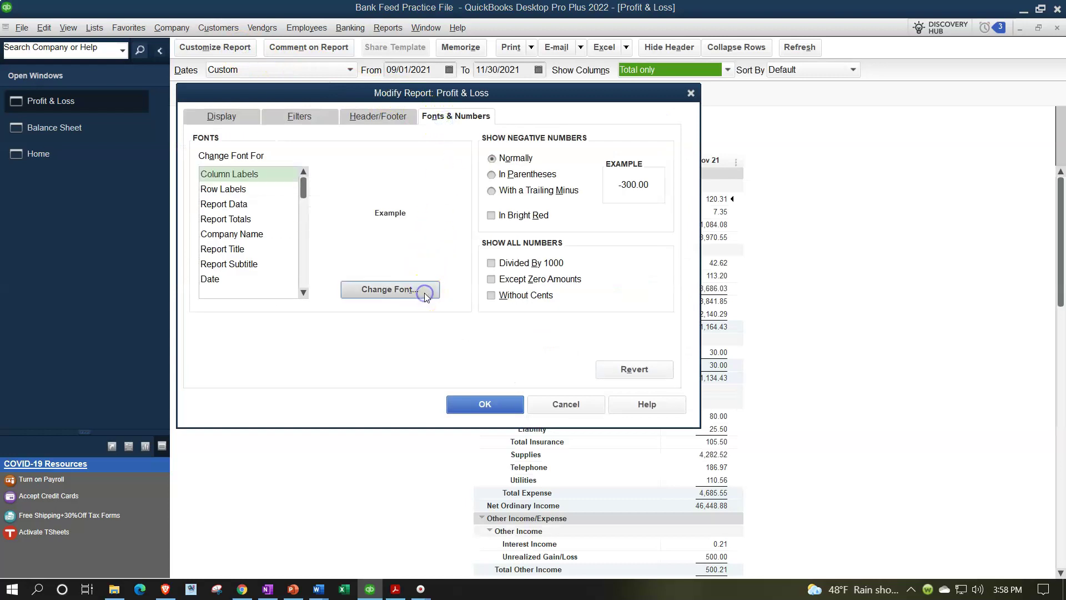
{"action": "left_click", "coordinate": [422, 251]}
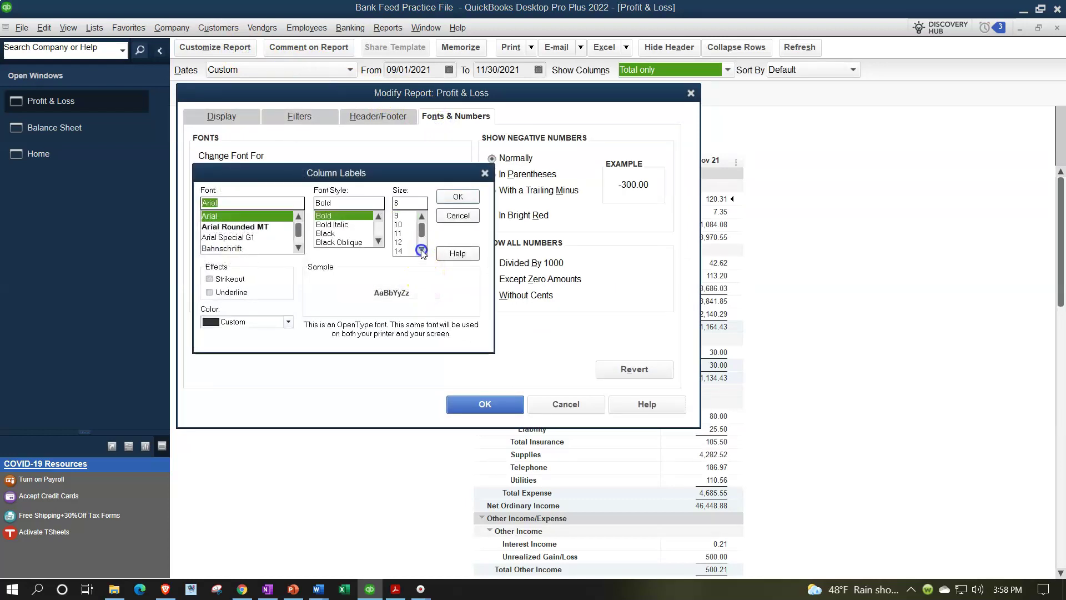
{"action": "left_click", "coordinate": [457, 197]}
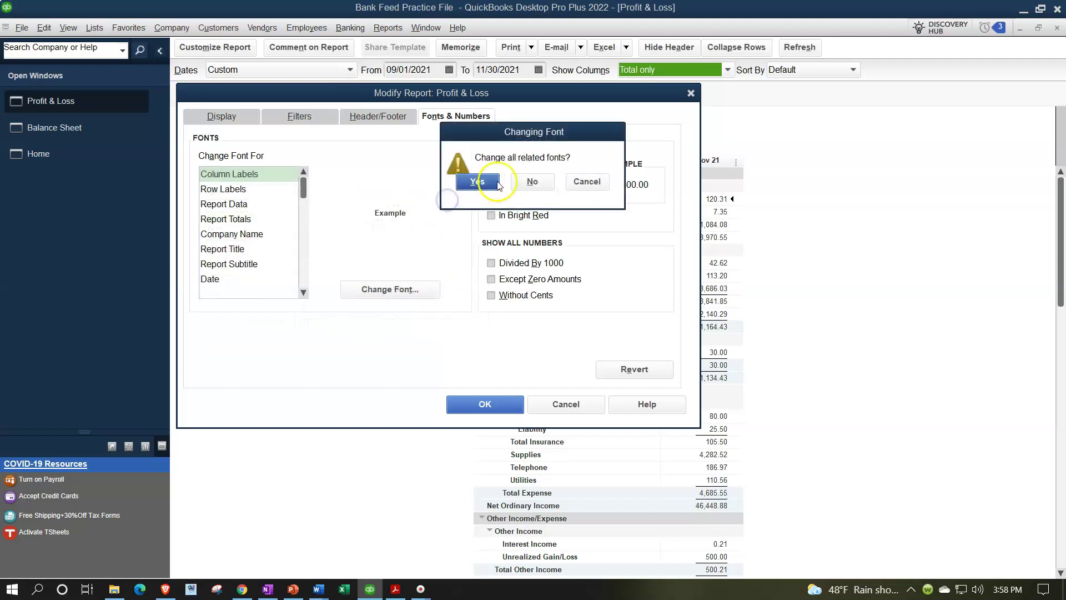
{"action": "left_click", "coordinate": [498, 186]}
{"action": "left_click", "coordinate": [484, 404]}
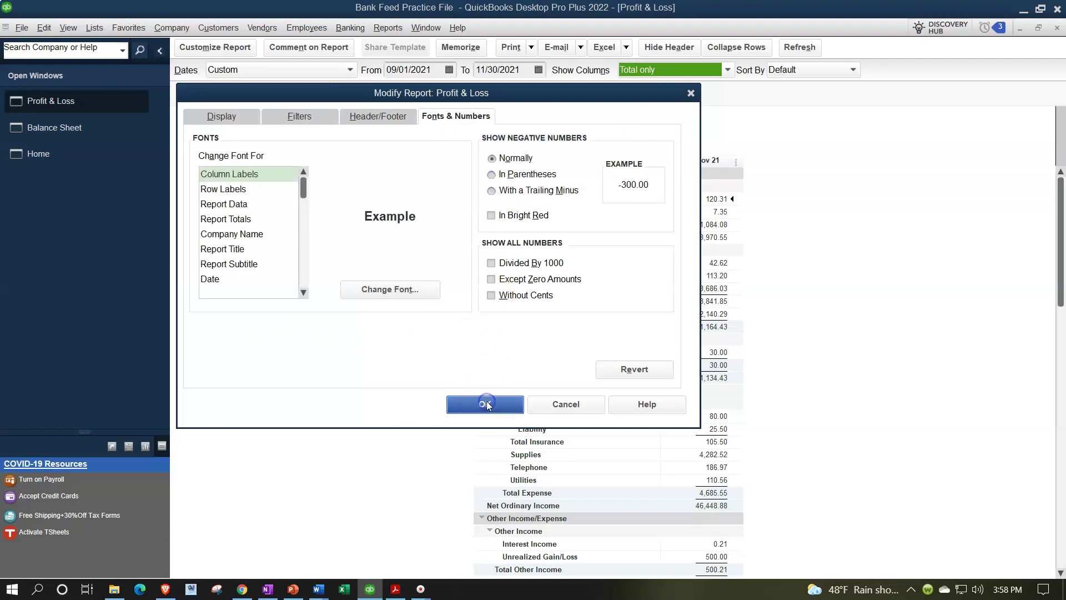
Open the Trial Balance report and set its start date to 09/01/2021.
{"action": "left_click", "coordinate": [393, 30]}
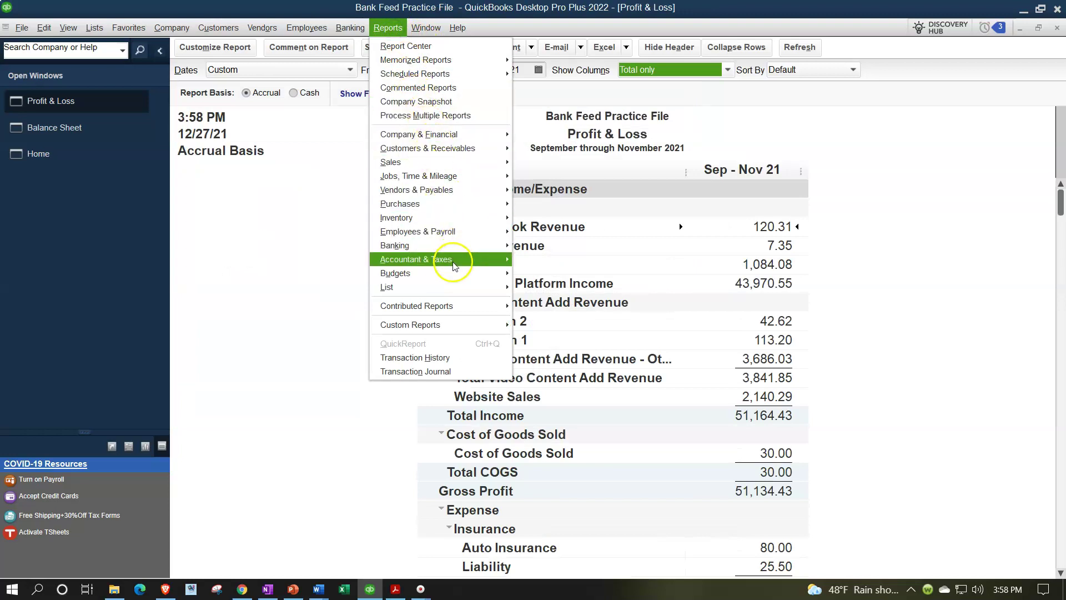
{"action": "mouse_move", "coordinate": [453, 265]}
{"action": "left_click", "coordinate": [510, 259]}
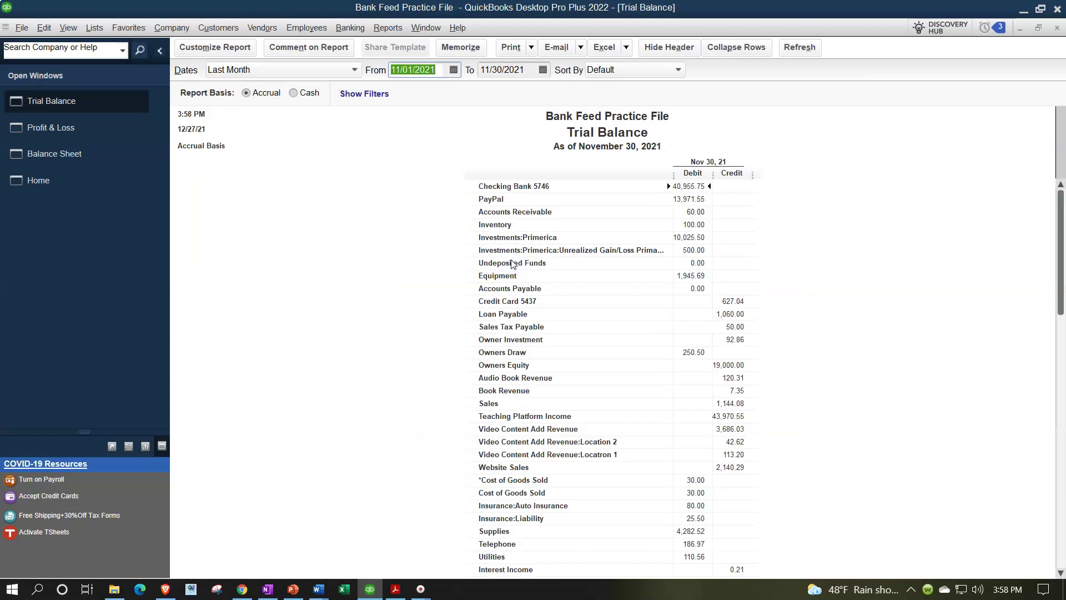
{"action": "type", "text": "09/01/2021"}
{"action": "key", "text": "Tab"}
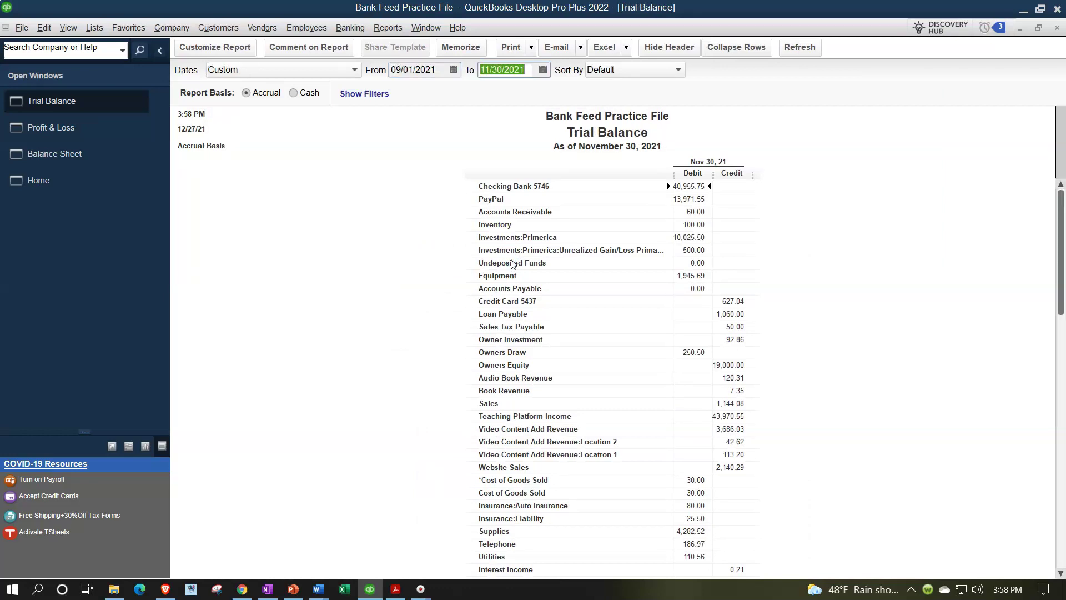
Set the Trial Balance's end date to 11/30/2021.
{"action": "type", "text": "113120"}
{"action": "key", "text": "BackSpace"}
{"action": "type", "text": "1"}
{"action": "key", "text": "Tab"}
{"action": "left_click", "coordinate": [532, 311]}
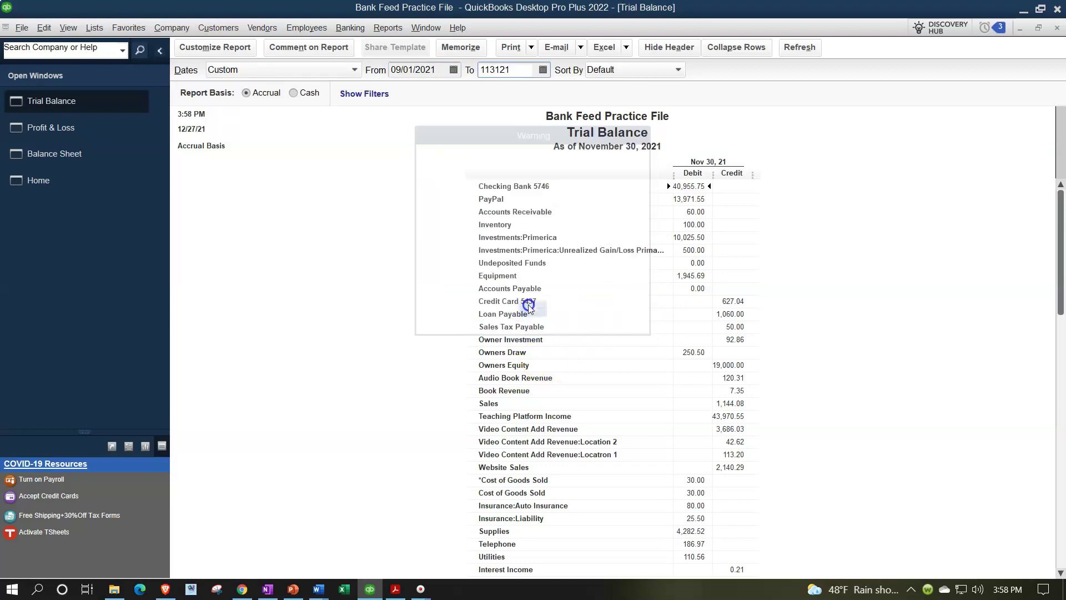
{"action": "left_click", "coordinate": [524, 68]}
{"action": "key", "text": "Left"}
{"action": "key", "text": "BackSpace"}
{"action": "type", "text": "0"}
{"action": "key", "text": "Tab"}
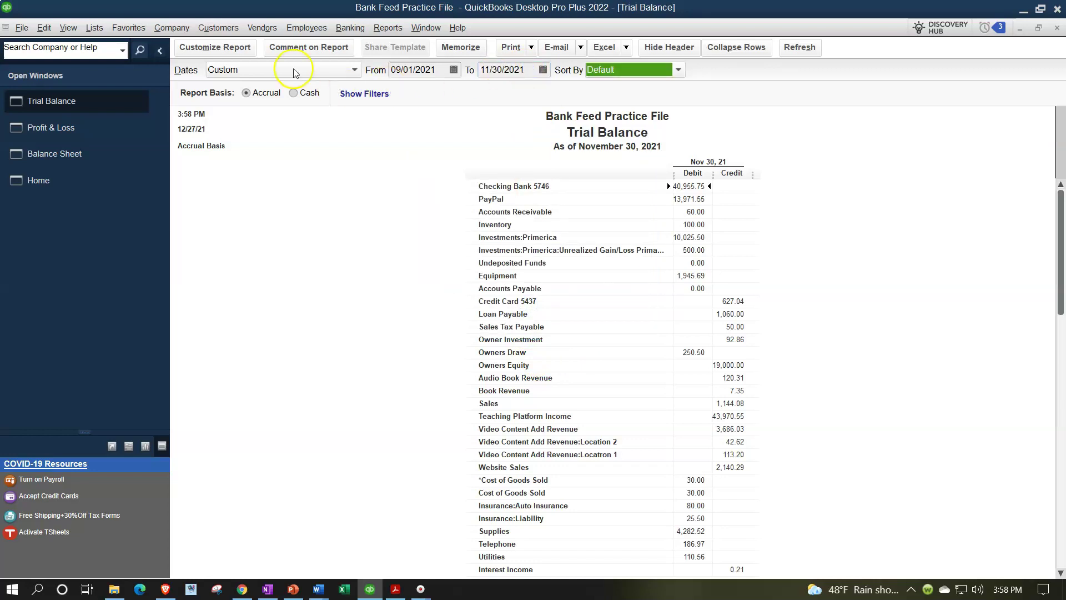
Customize the Trial Balance report with font size 14 for all related fonts.
{"action": "left_click", "coordinate": [238, 48]}
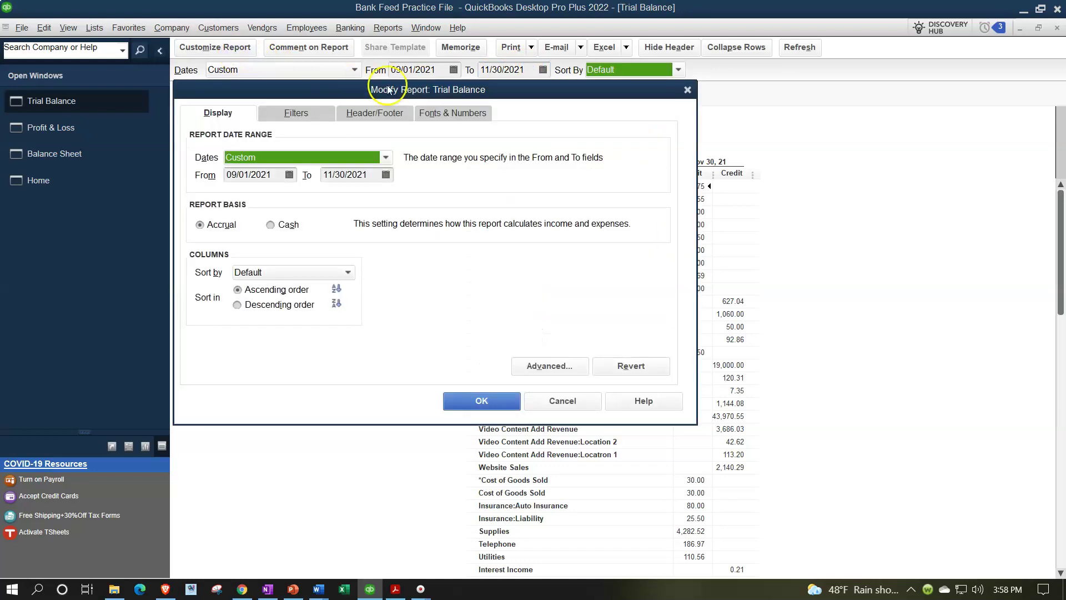
{"action": "left_click", "coordinate": [447, 112]}
{"action": "left_click", "coordinate": [413, 285]}
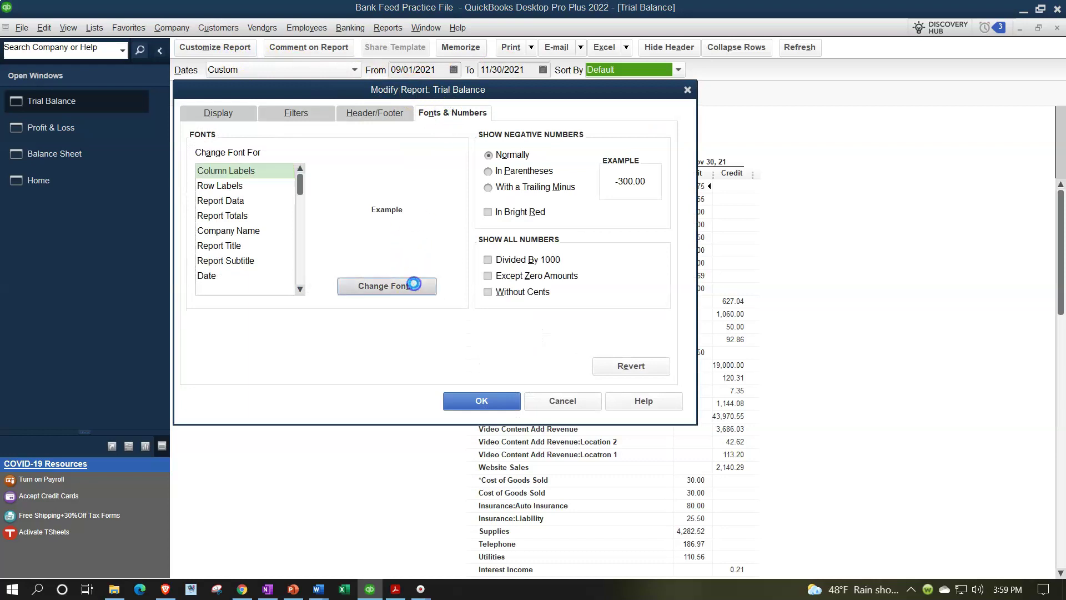
{"action": "left_click", "coordinate": [419, 246]}
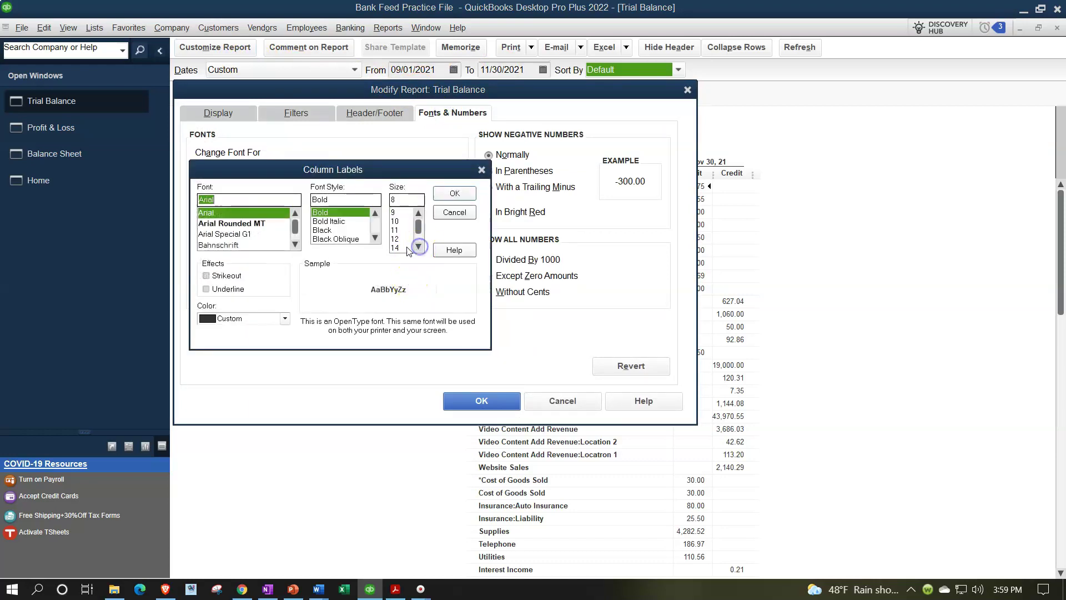
{"action": "left_click", "coordinate": [454, 193]}
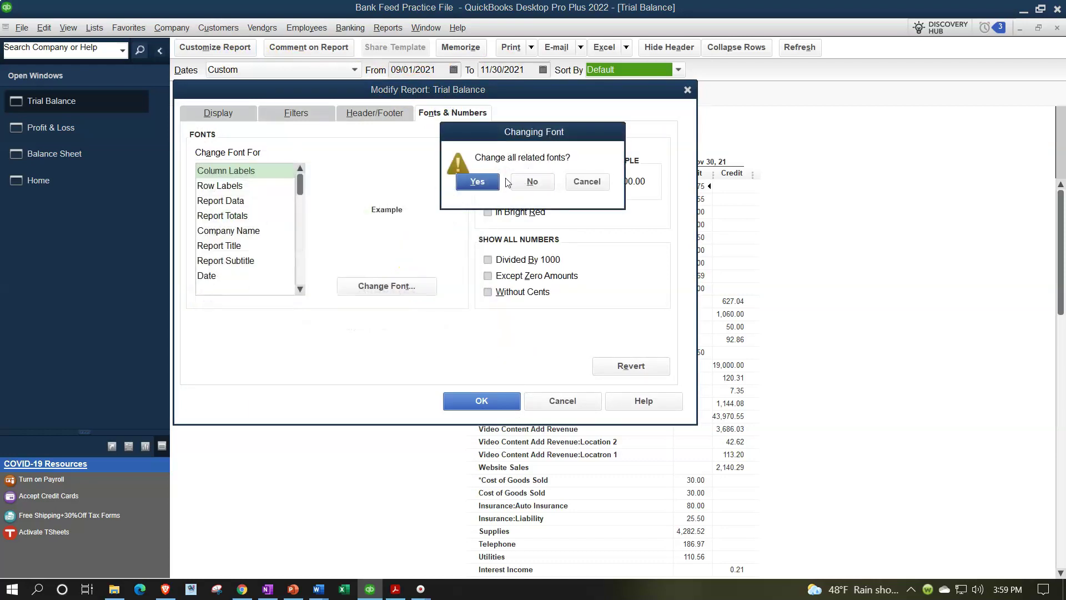
{"action": "left_click", "coordinate": [477, 182]}
{"action": "left_click", "coordinate": [488, 401]}
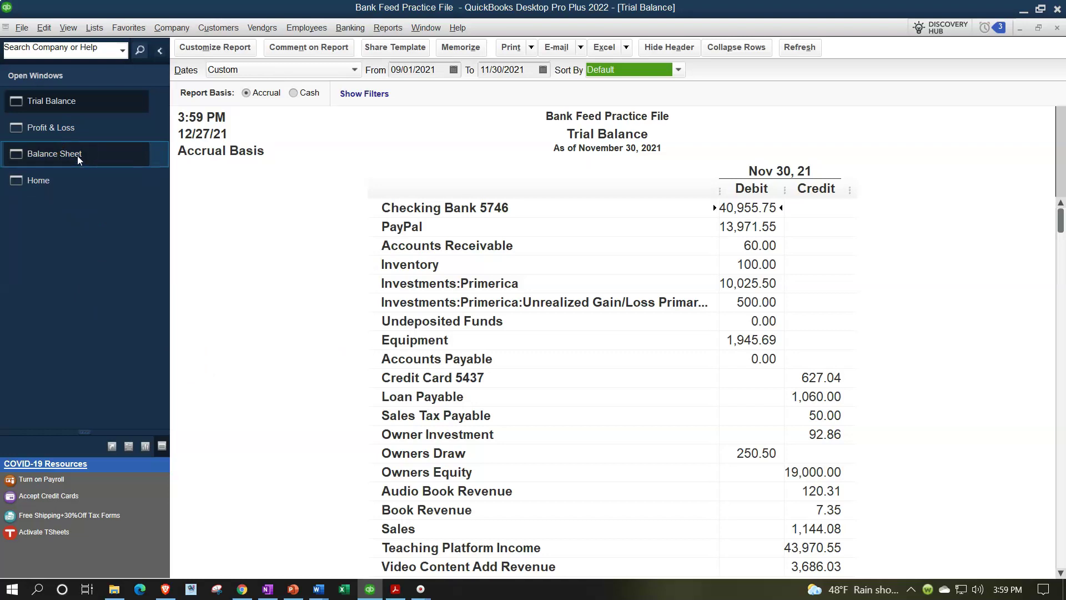
Review the Trial Balance accounts down to the debit and credit totals.
{"action": "left_click", "coordinate": [80, 137]}
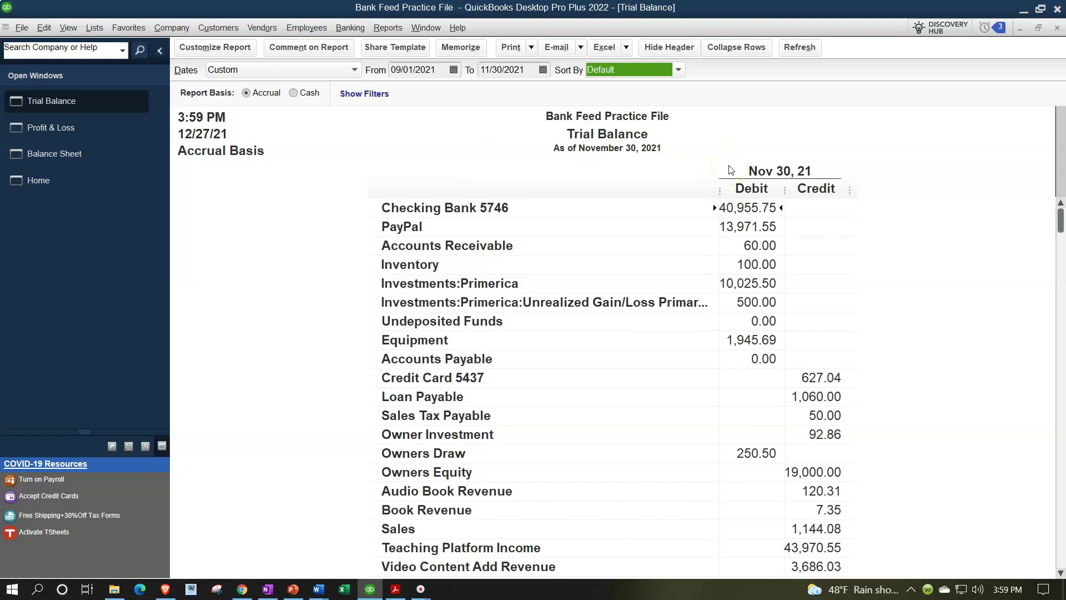
{"action": "scroll", "coordinate": [731, 170], "scroll_direction": "down", "scroll_amount": 5}
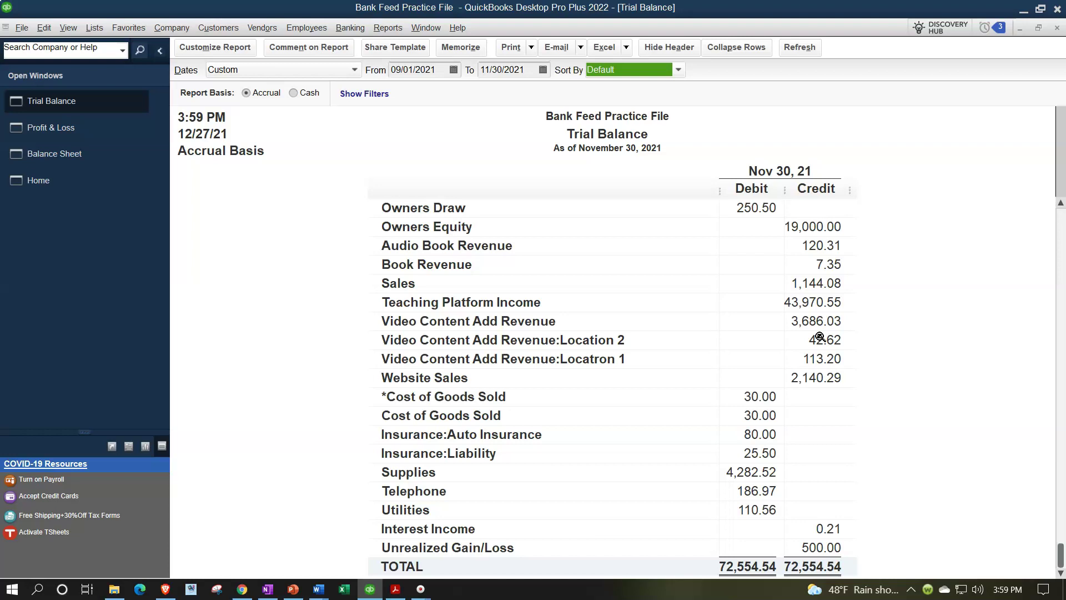
{"action": "scroll", "coordinate": [820, 337], "scroll_direction": "up", "scroll_amount": 4}
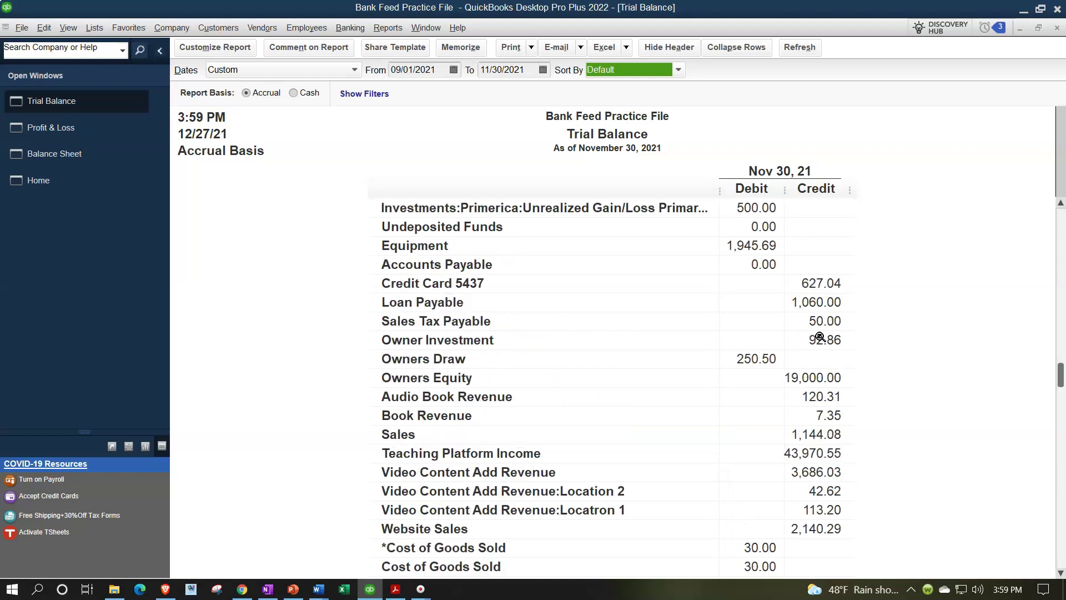
View the Balance Sheet, then return to the home page and look at the Create Invoices item in the customer workflow.
{"action": "left_click", "coordinate": [128, 159]}
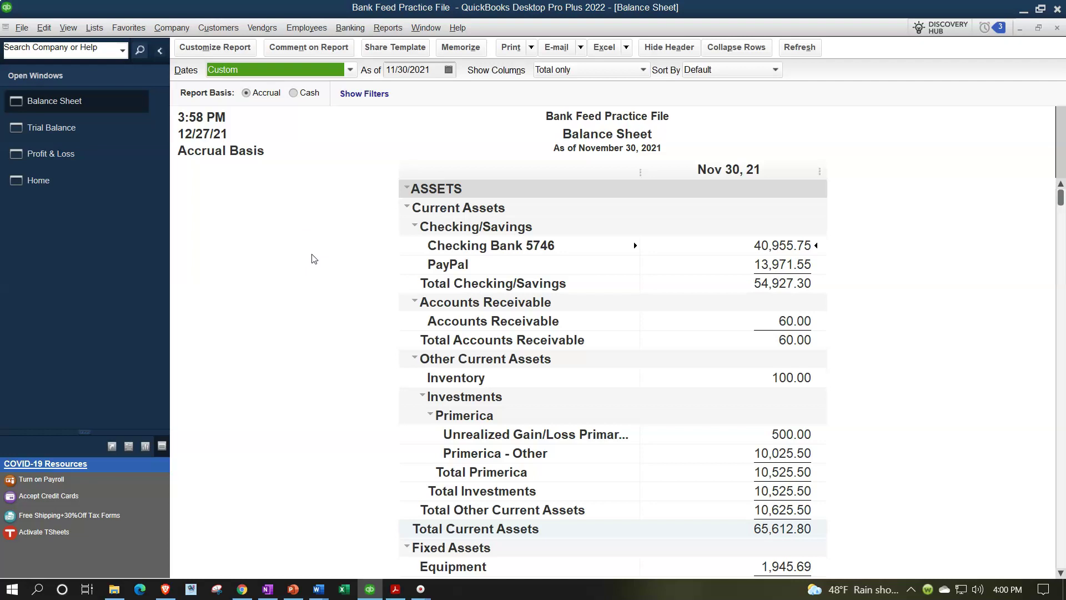
{"action": "left_click", "coordinate": [50, 188]}
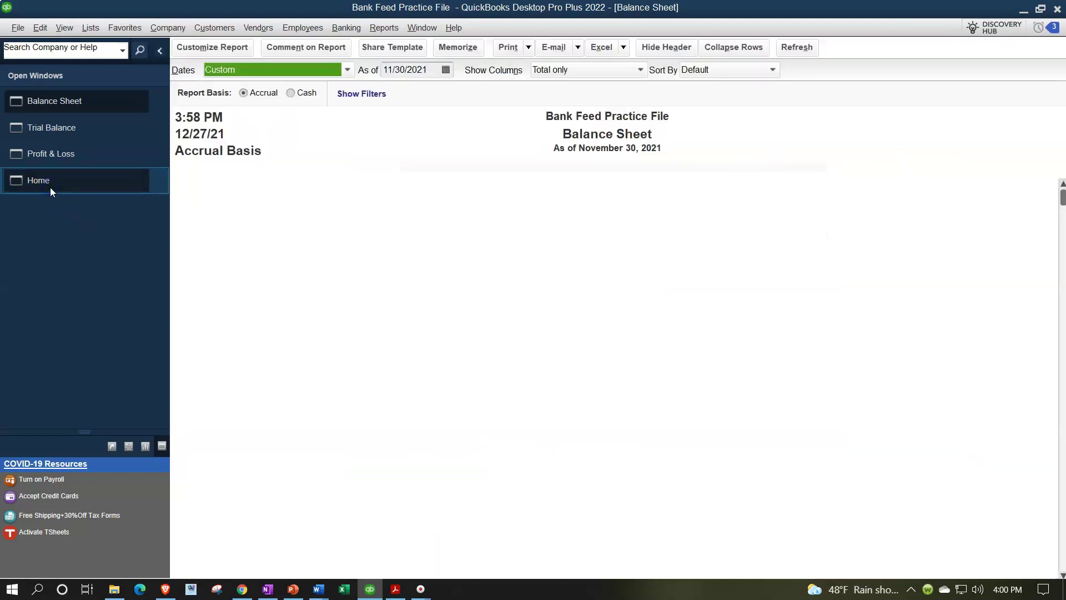
{"action": "left_click", "coordinate": [369, 340]}
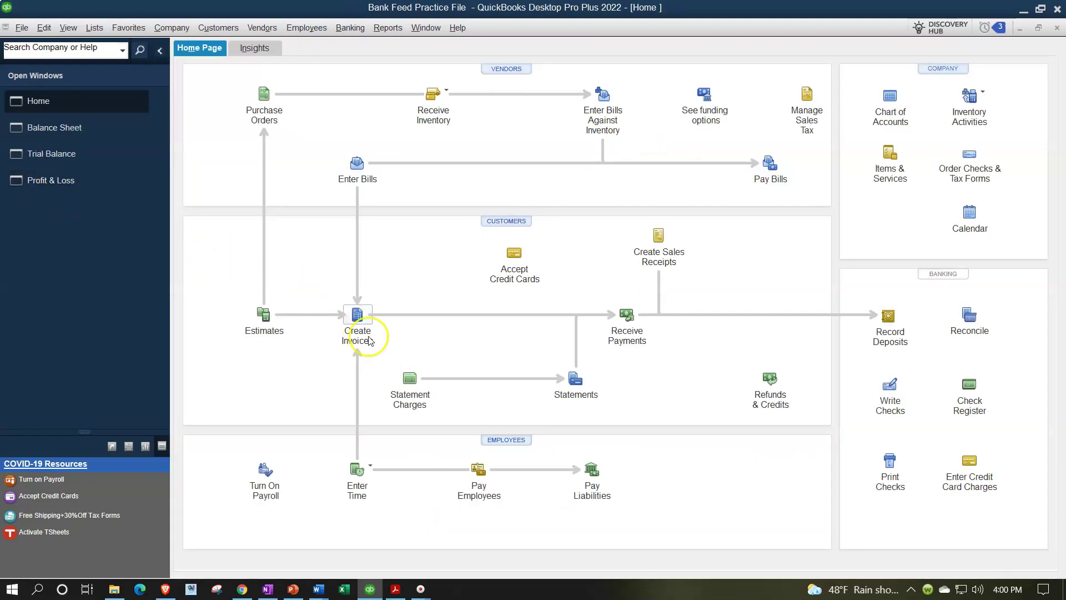
{"action": "left_click", "coordinate": [380, 348]}
Switch back to the Balance Sheet and examine its assets and current liabilities.
{"action": "left_click", "coordinate": [91, 132]}
{"action": "left_click", "coordinate": [492, 222]}
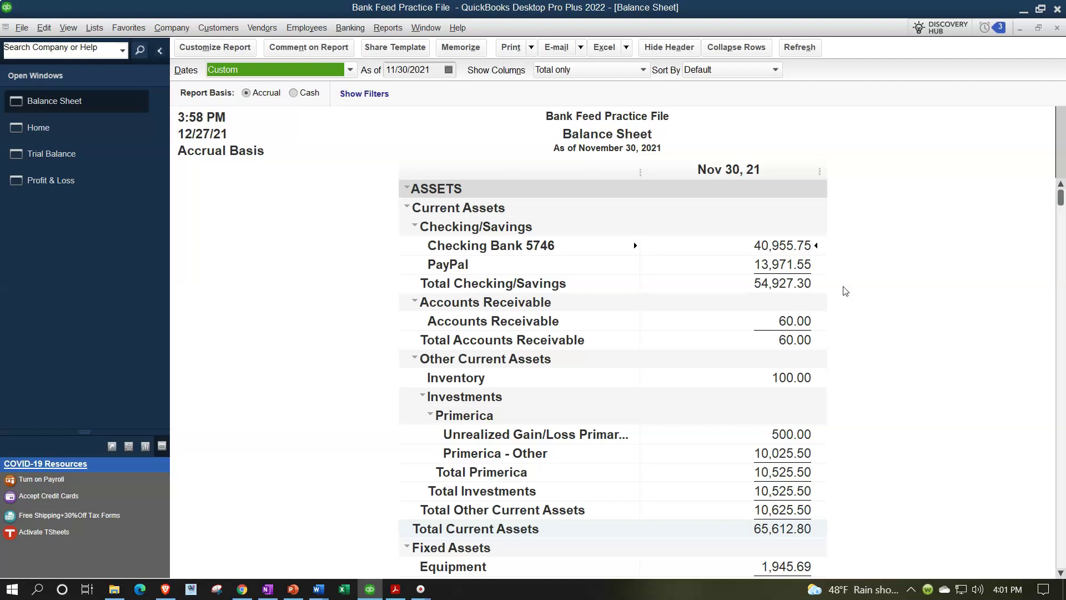
{"action": "left_click", "coordinate": [835, 254]}
{"action": "scroll", "coordinate": [836, 254], "scroll_direction": "down", "scroll_amount": 2}
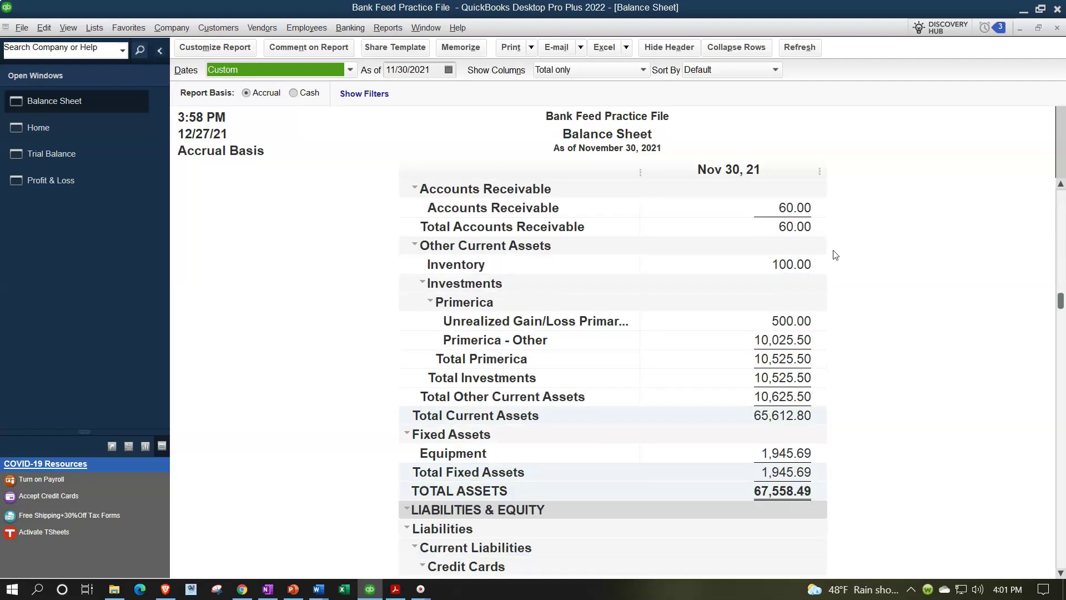
{"action": "scroll", "coordinate": [835, 255], "scroll_direction": "down", "scroll_amount": 3}
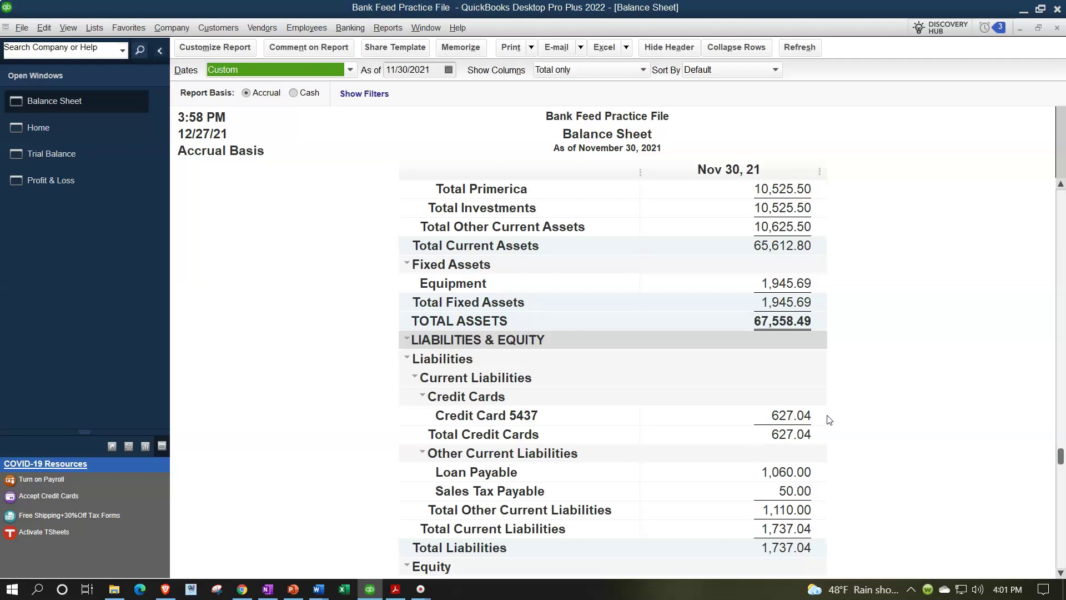
{"action": "scroll", "coordinate": [830, 420], "scroll_direction": "up", "scroll_amount": 5}
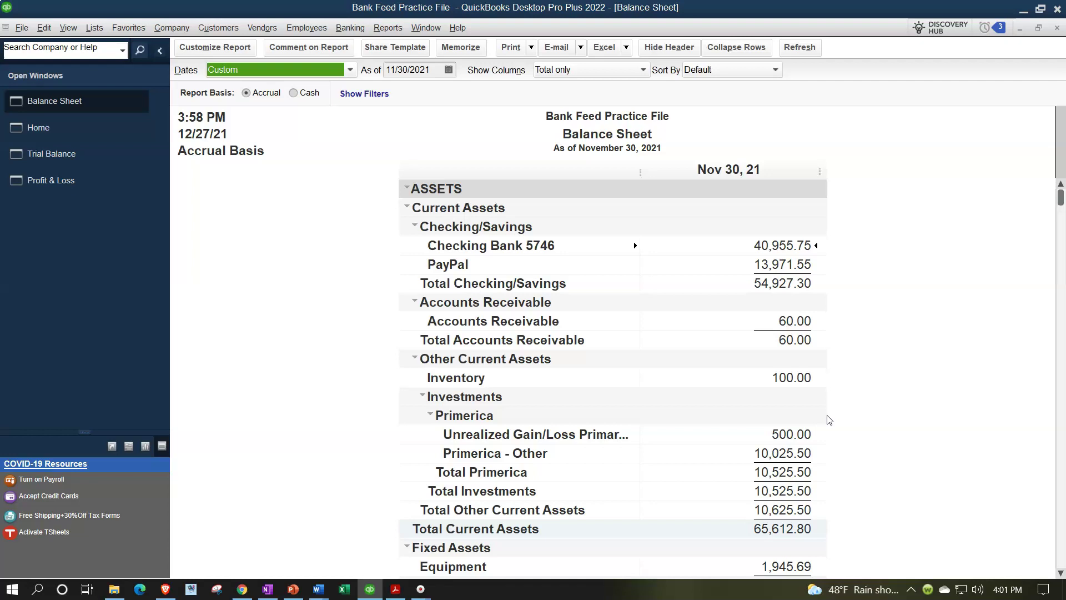
Examine the Balance Sheet from the checking account down through equipment and current liabilities, then return to the checking balance.
{"action": "left_click", "coordinate": [771, 247]}
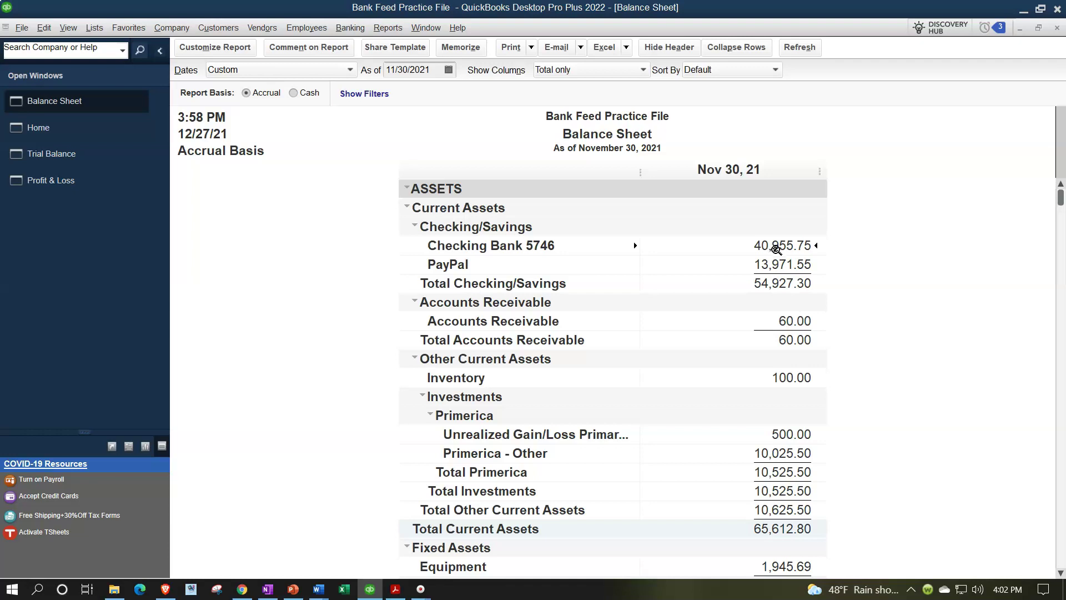
{"action": "scroll", "coordinate": [784, 319], "scroll_direction": "down", "scroll_amount": 1}
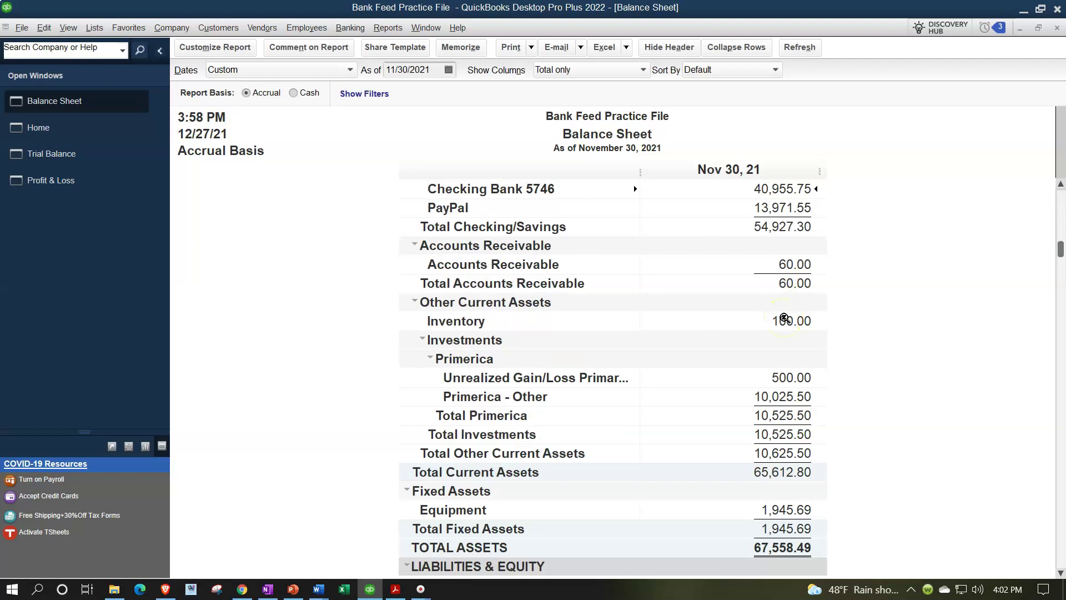
{"action": "scroll", "coordinate": [785, 318], "scroll_direction": "down", "scroll_amount": 2}
{"action": "left_click", "coordinate": [790, 397]}
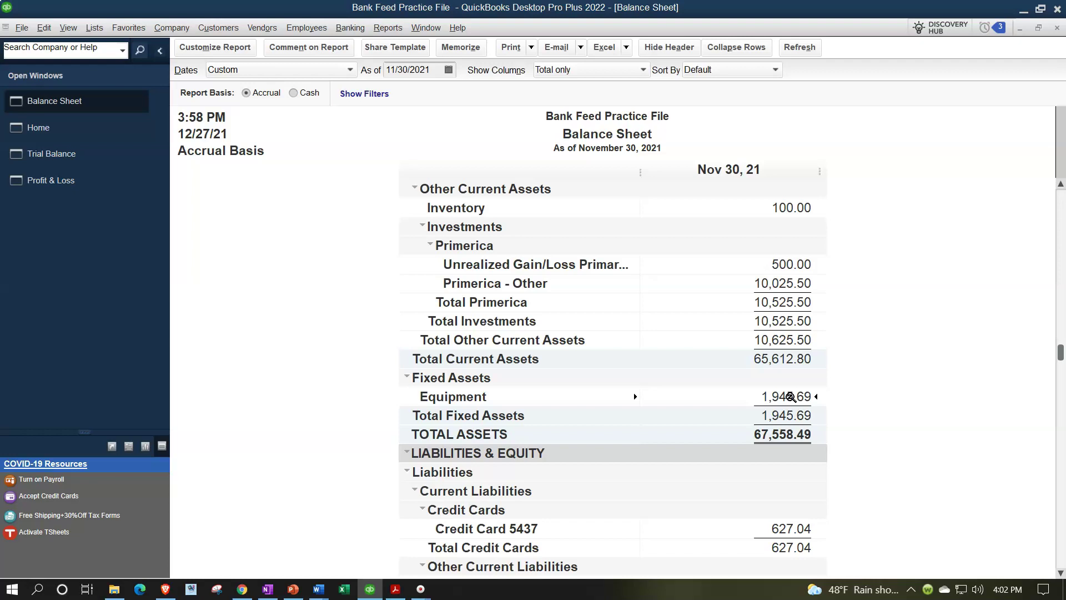
{"action": "scroll", "coordinate": [791, 397], "scroll_direction": "down", "scroll_amount": 2}
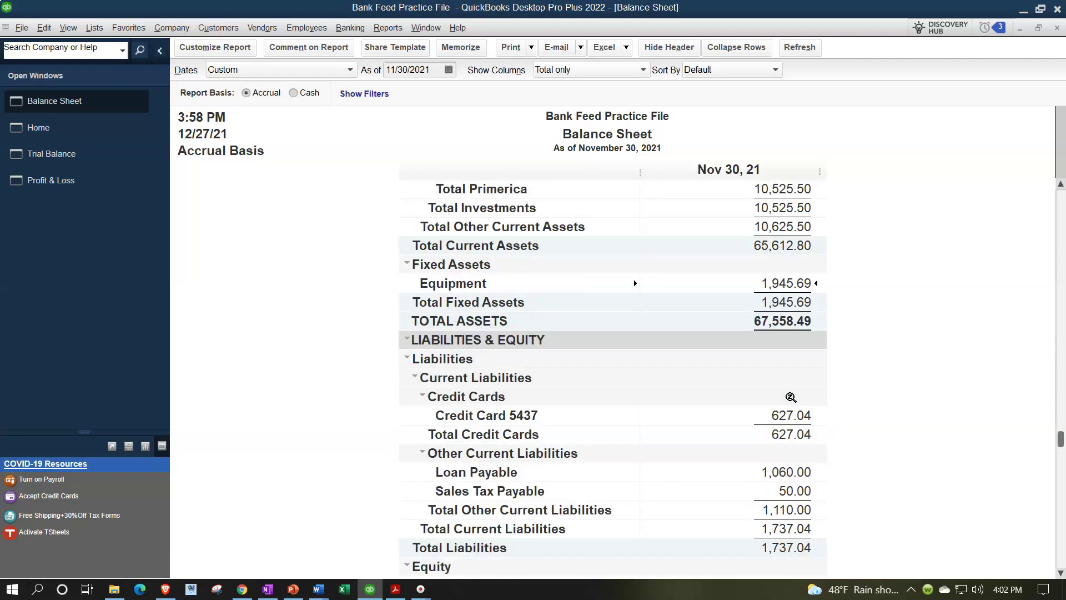
{"action": "scroll", "coordinate": [791, 396], "scroll_direction": "down", "scroll_amount": 1}
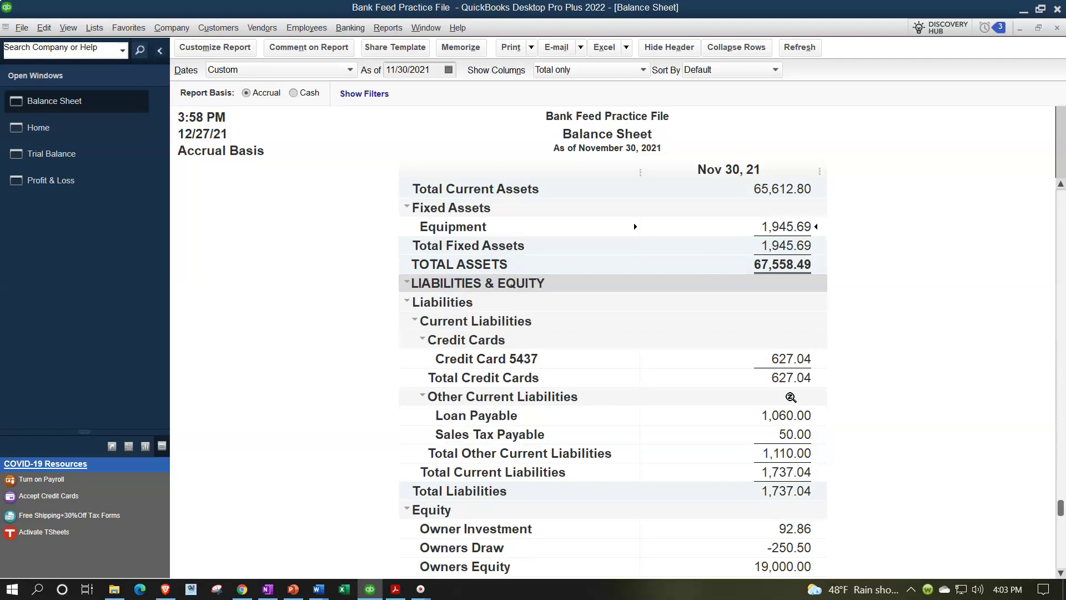
{"action": "left_click", "coordinate": [791, 422]}
{"action": "scroll", "coordinate": [791, 422], "scroll_direction": "up", "scroll_amount": 3}
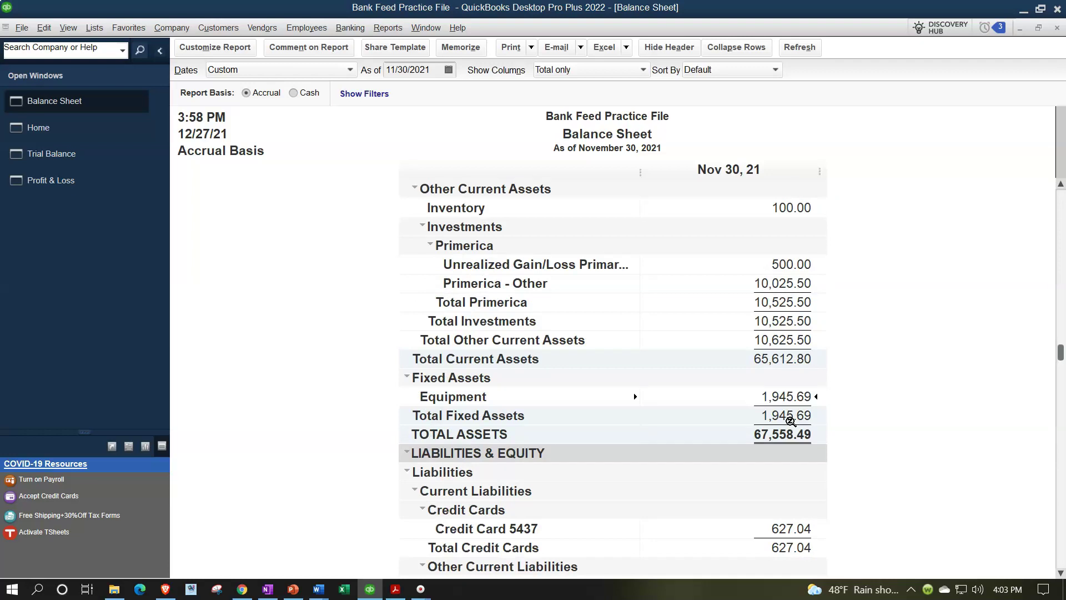
{"action": "scroll", "coordinate": [791, 422], "scroll_direction": "up", "scroll_amount": 3}
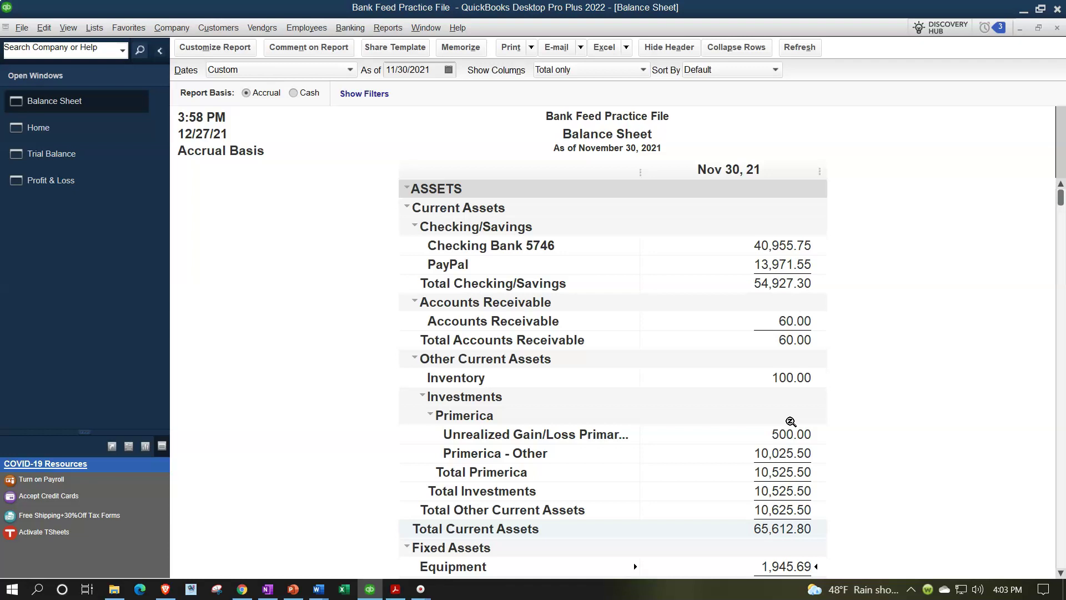
Drill into the Checking Bank 5746 balance, compare its transactions with Record Deposits on the home page, and look at the 09/07/2021 Visa check.
{"action": "double_click", "coordinate": [783, 245]}
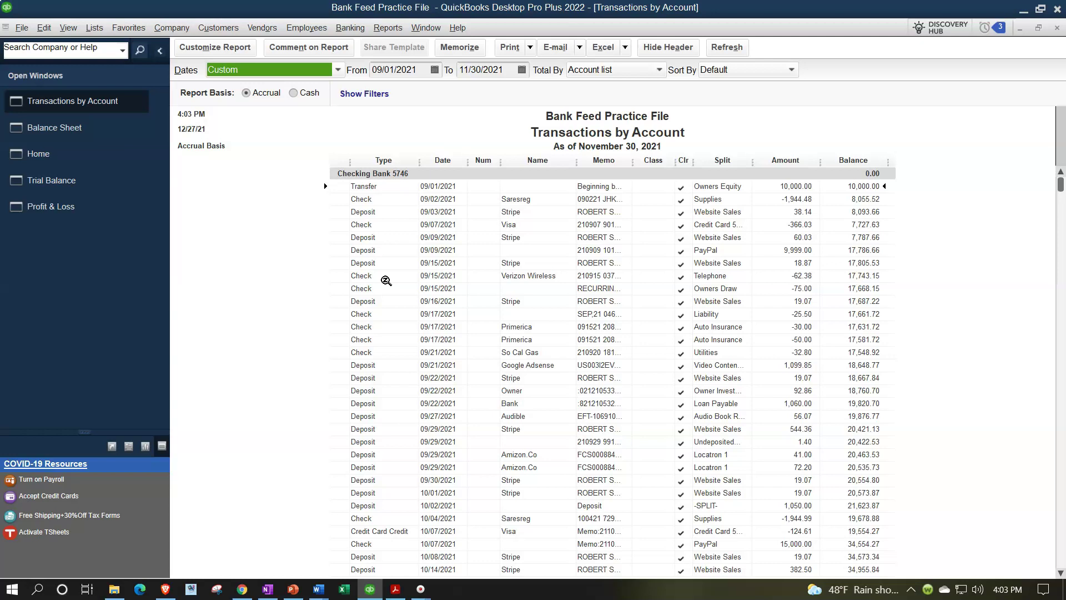
{"action": "left_click", "coordinate": [60, 163]}
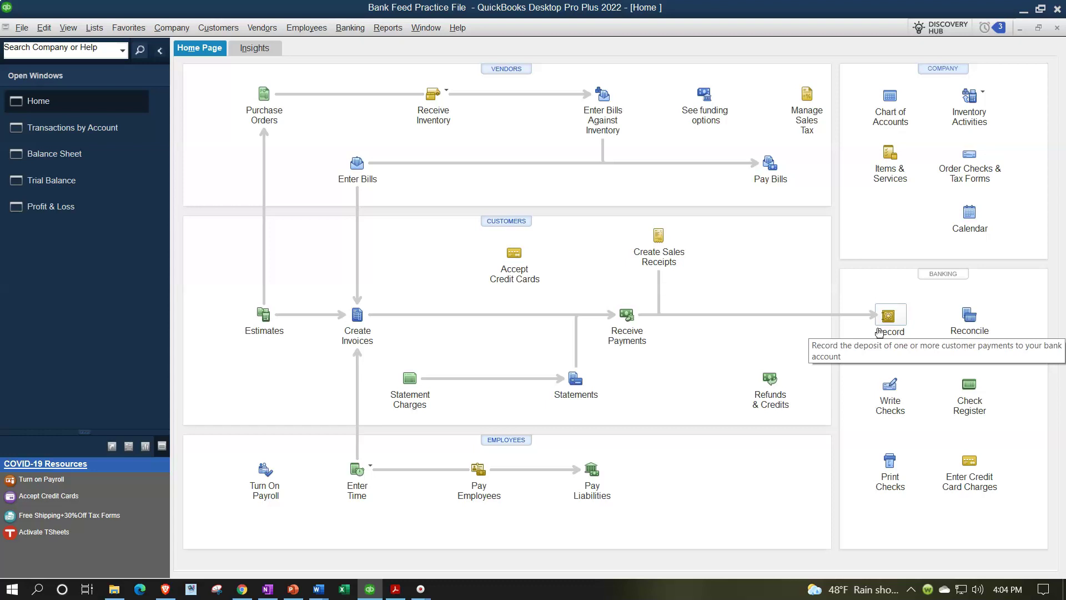
{"action": "left_click", "coordinate": [103, 130]}
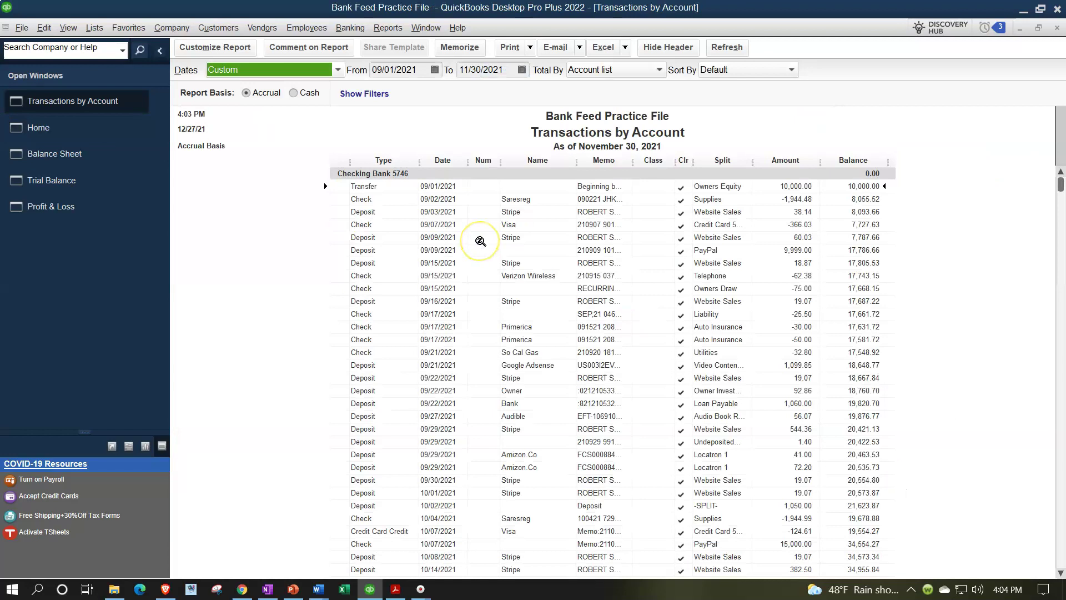
{"action": "double_click", "coordinate": [393, 233]}
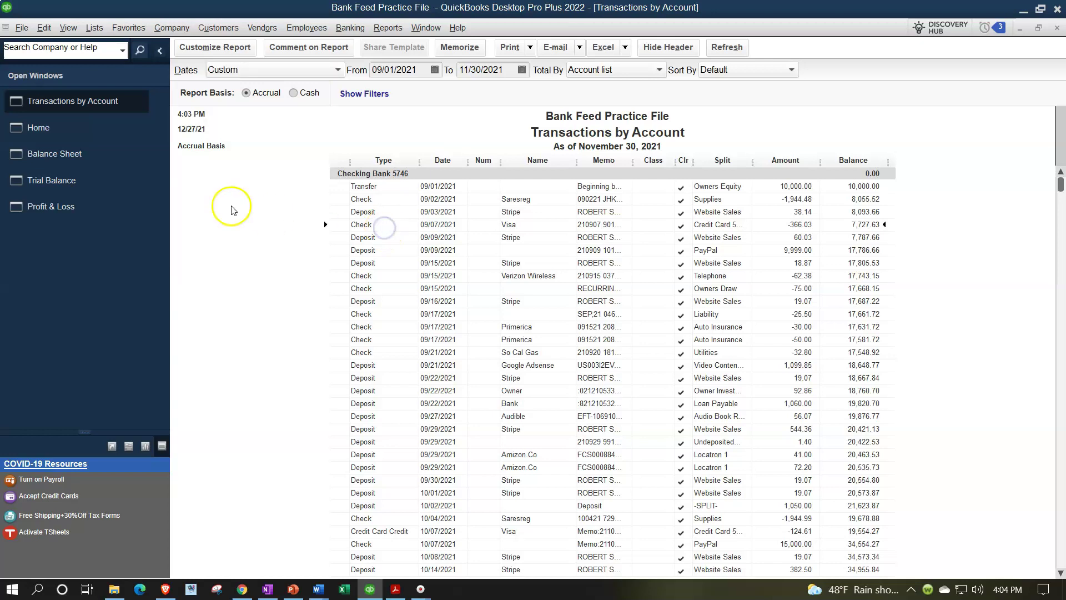
View the home page workflow again, then review the remaining checking transactions and close the Transactions by Account report.
{"action": "left_click", "coordinate": [73, 133]}
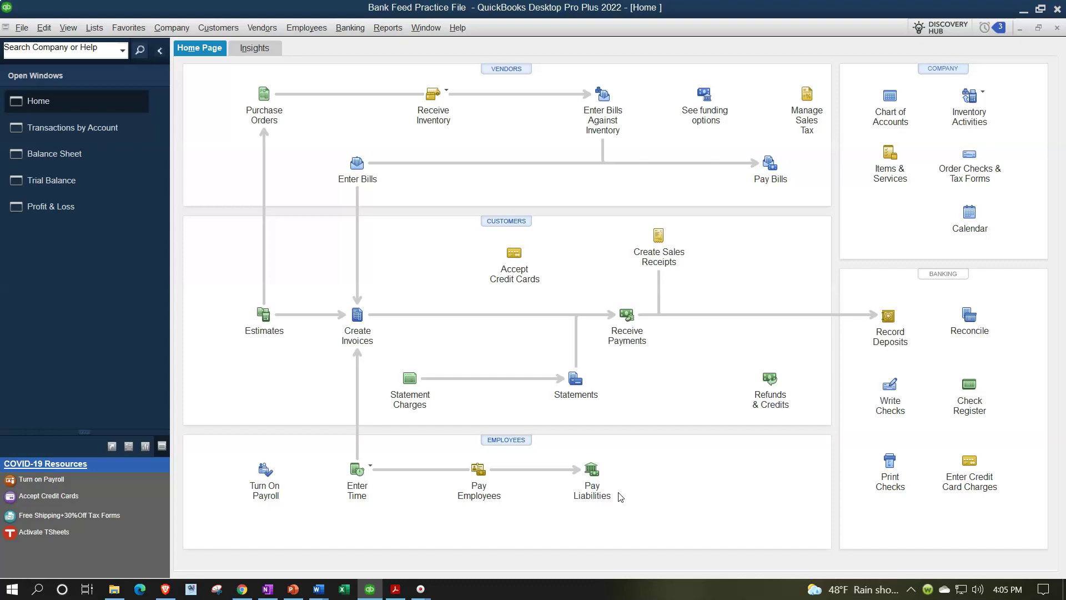
{"action": "left_click", "coordinate": [110, 127]}
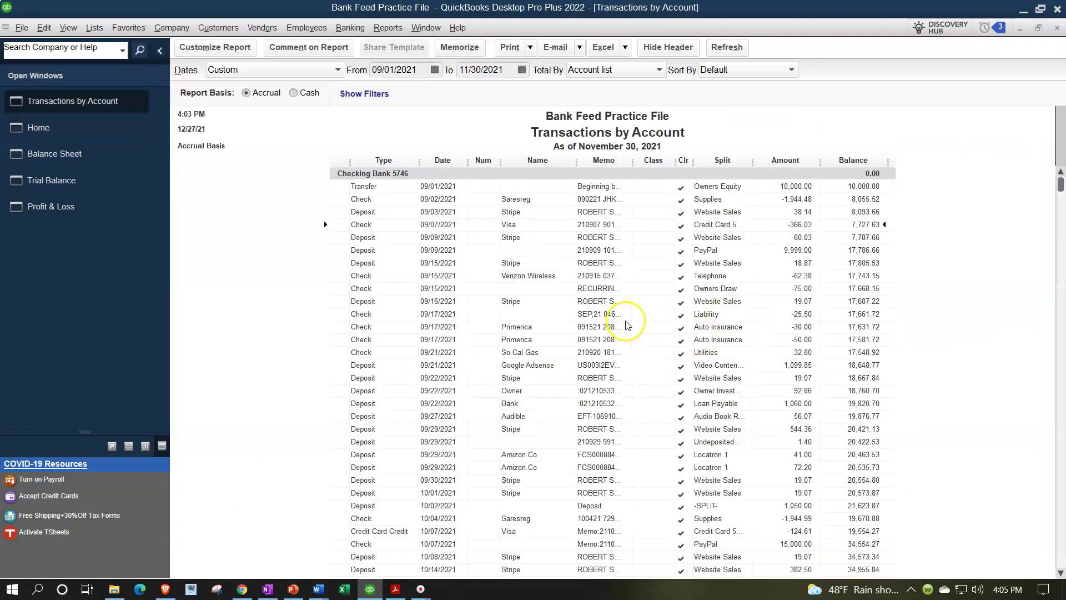
{"action": "scroll", "coordinate": [626, 325], "scroll_direction": "down", "scroll_amount": 8}
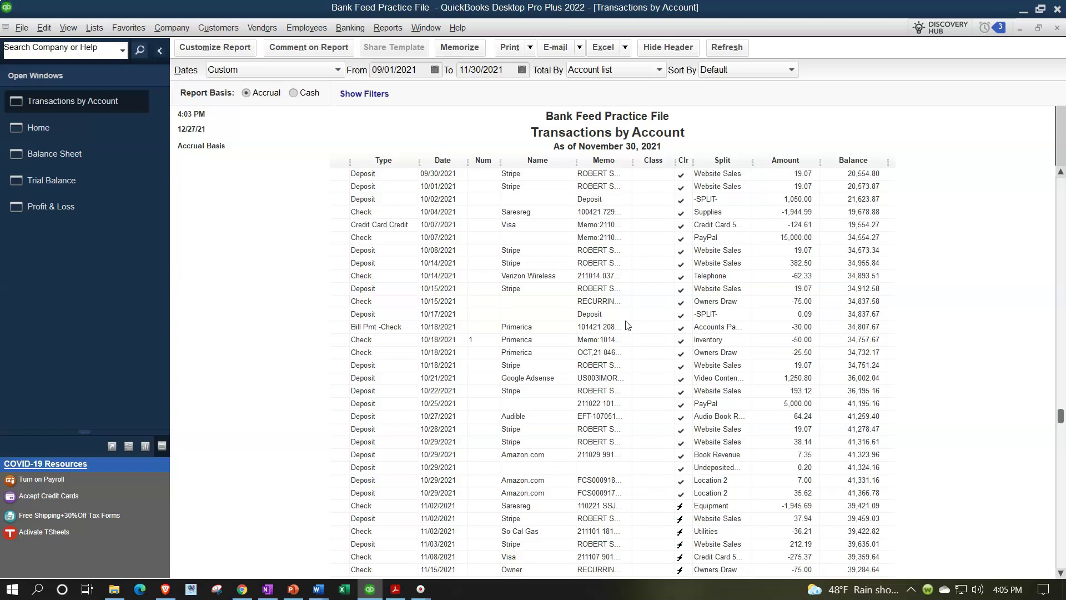
{"action": "left_click", "coordinate": [1056, 30]}
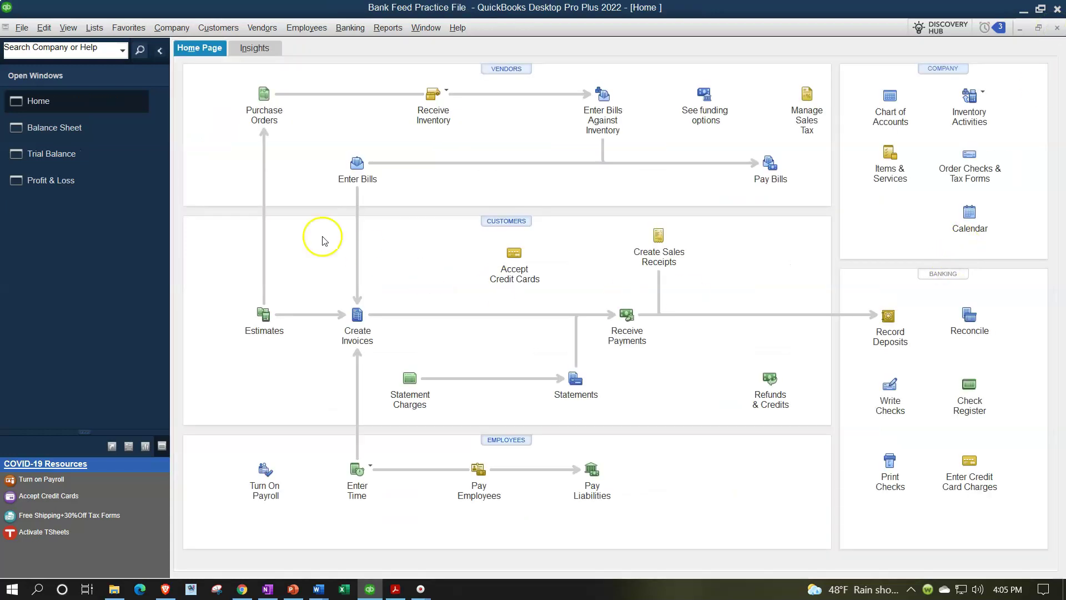
Examine the PayPal, Accounts Receivable, Inventory, Primerica investment and Equipment balances on the Balance Sheet.
{"action": "left_click", "coordinate": [106, 129]}
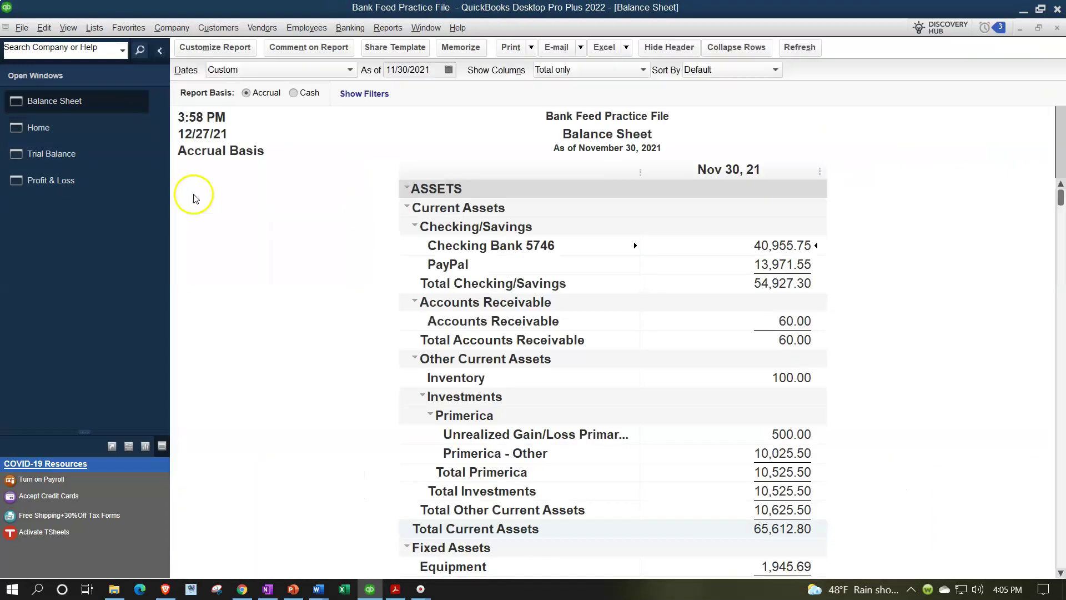
{"action": "left_click", "coordinate": [768, 264]}
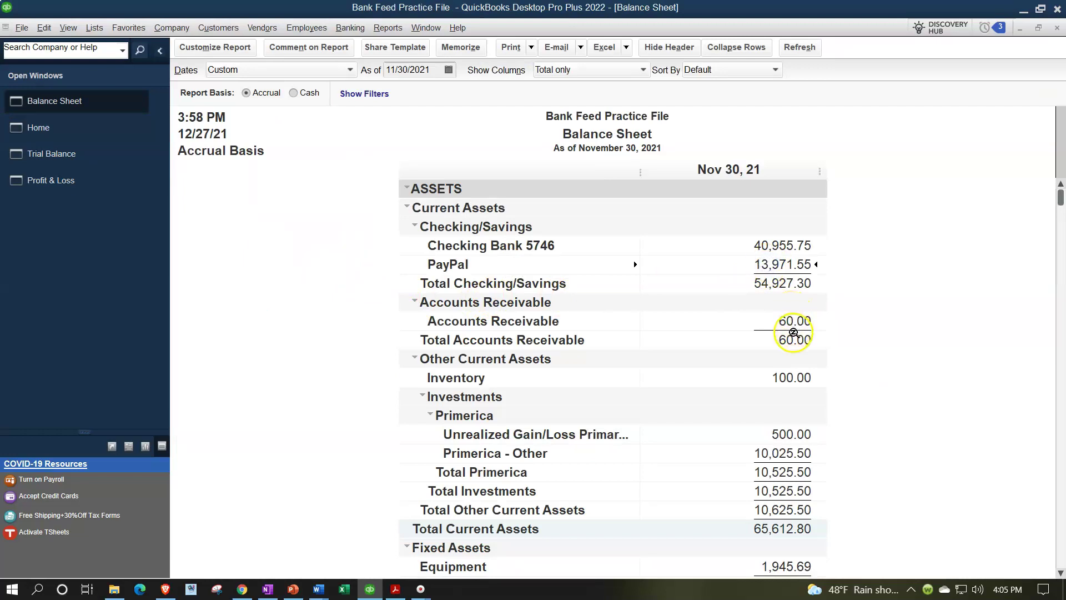
{"action": "left_click", "coordinate": [789, 326]}
{"action": "scroll", "coordinate": [791, 327], "scroll_direction": "down", "scroll_amount": 1}
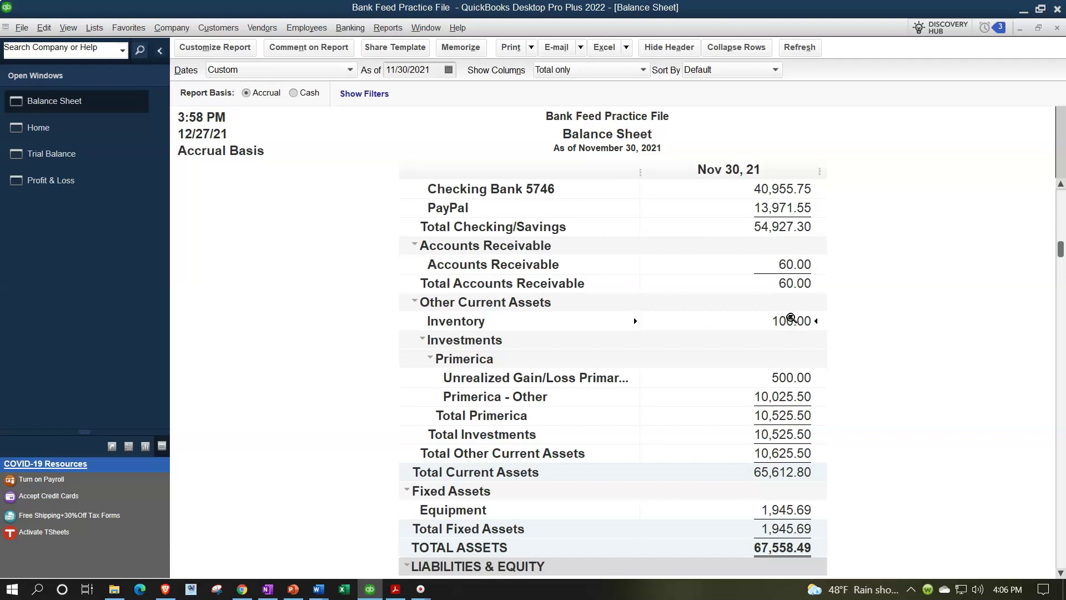
{"action": "scroll", "coordinate": [790, 318], "scroll_direction": "down", "scroll_amount": 2}
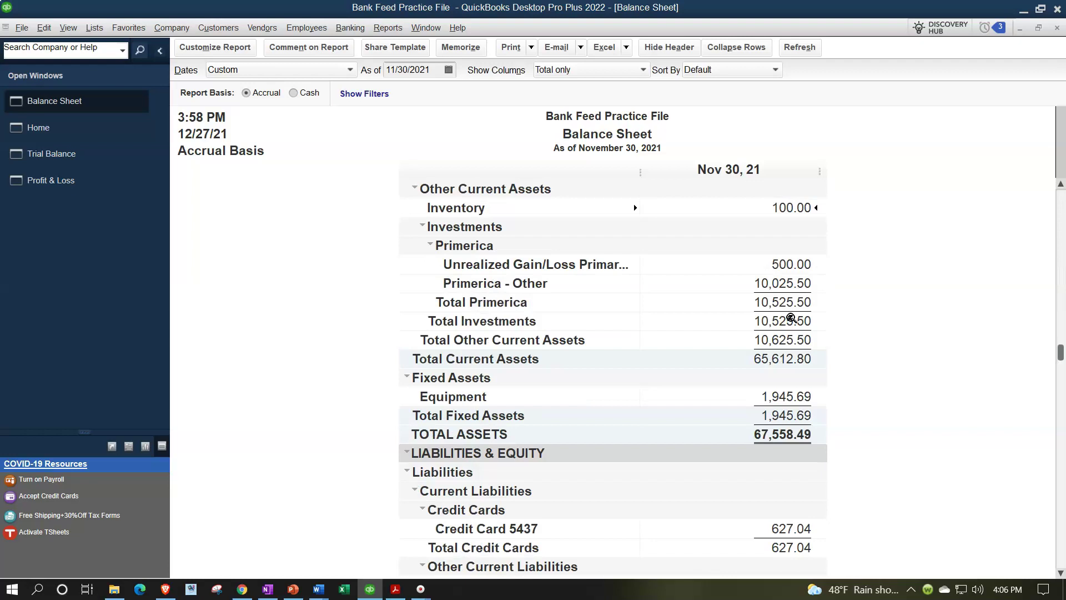
{"action": "left_click", "coordinate": [790, 274]}
{"action": "scroll", "coordinate": [790, 275], "scroll_direction": "down", "scroll_amount": 1}
{"action": "left_click", "coordinate": [784, 334]}
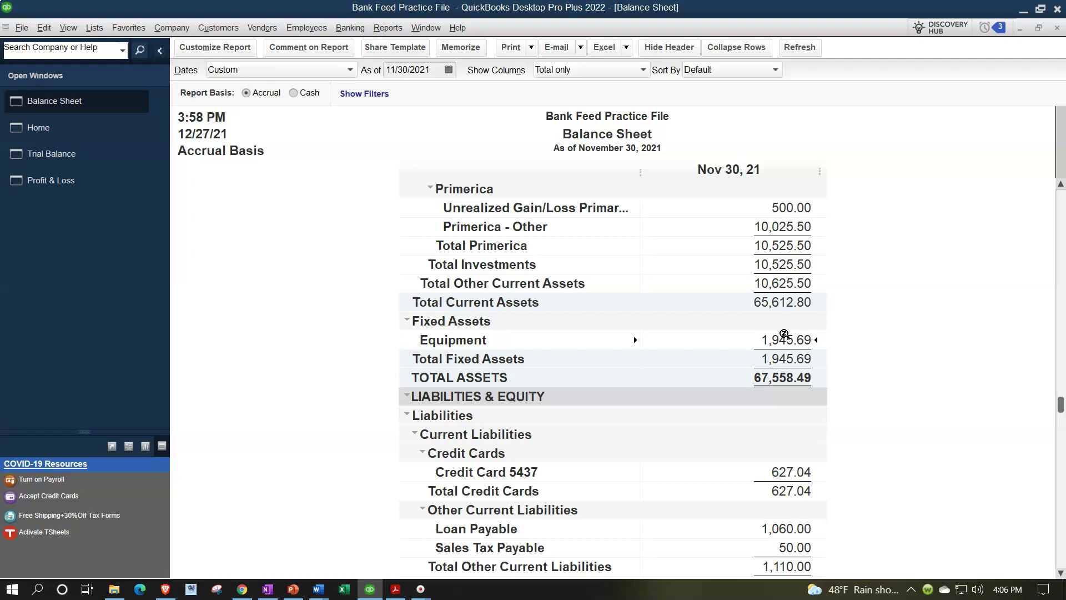
Examine the credit card, loan payable and equity lines on the Balance Sheet, then return to the start of the report.
{"action": "scroll", "coordinate": [785, 334], "scroll_direction": "down", "scroll_amount": 1}
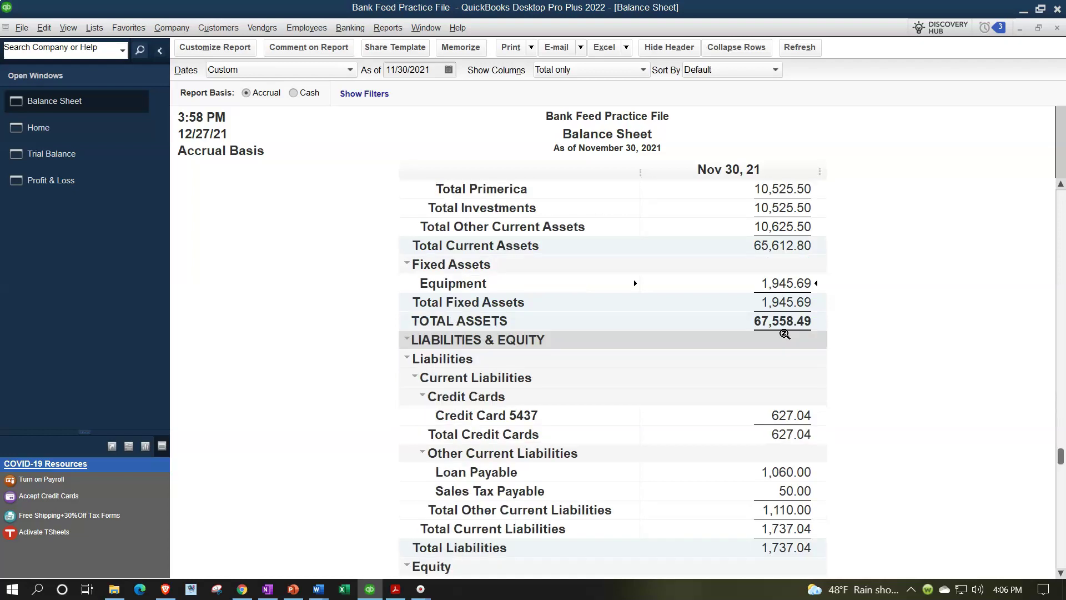
{"action": "scroll", "coordinate": [785, 333], "scroll_direction": "down", "scroll_amount": 1}
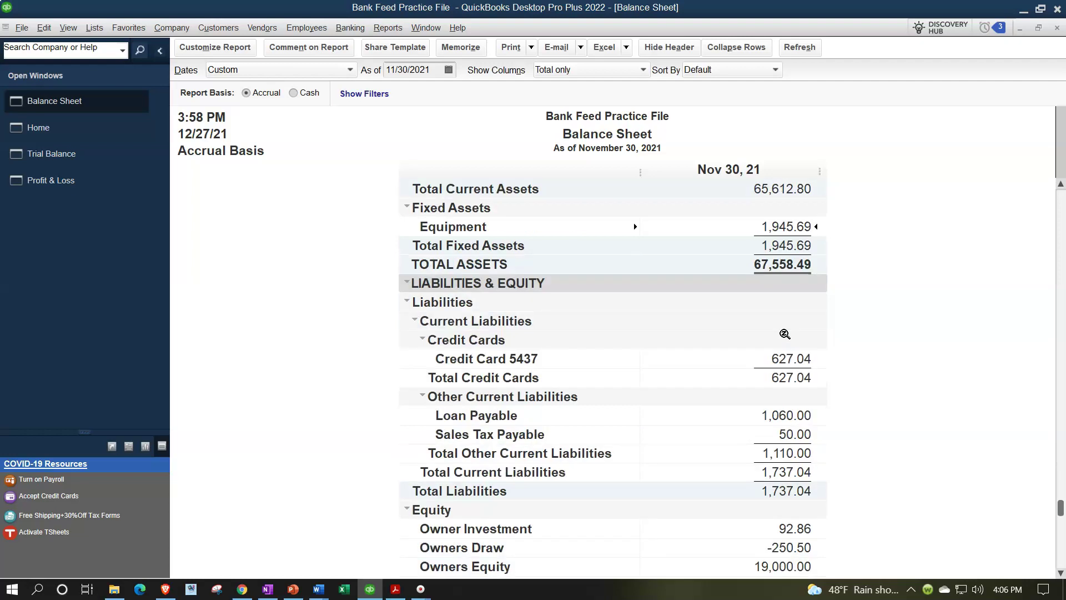
{"action": "scroll", "coordinate": [785, 333], "scroll_direction": "down", "scroll_amount": 1}
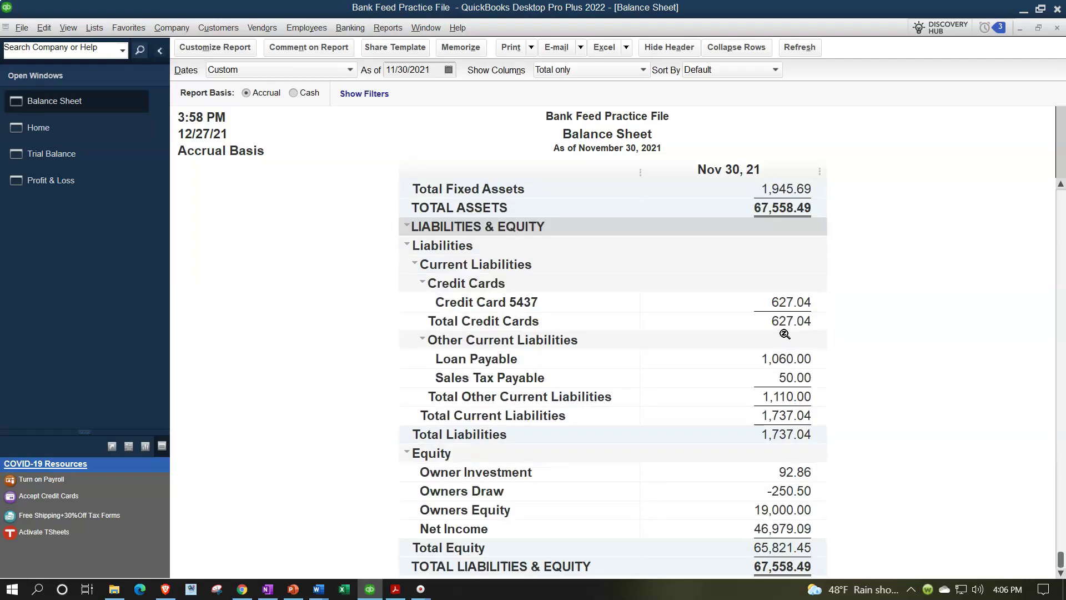
{"action": "left_click", "coordinate": [777, 301]}
{"action": "left_click", "coordinate": [790, 359]}
{"action": "left_click", "coordinate": [797, 485]}
{"action": "scroll", "coordinate": [799, 487], "scroll_direction": "up", "scroll_amount": 7}
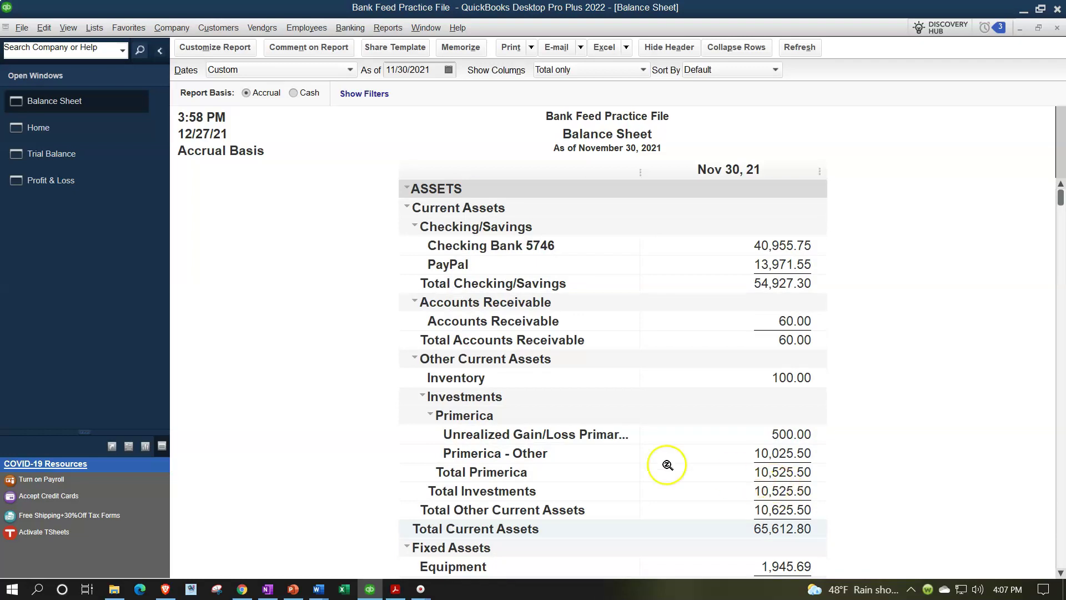
Review the Profit & Loss report from the income accounts down to net income.
{"action": "left_click", "coordinate": [58, 182]}
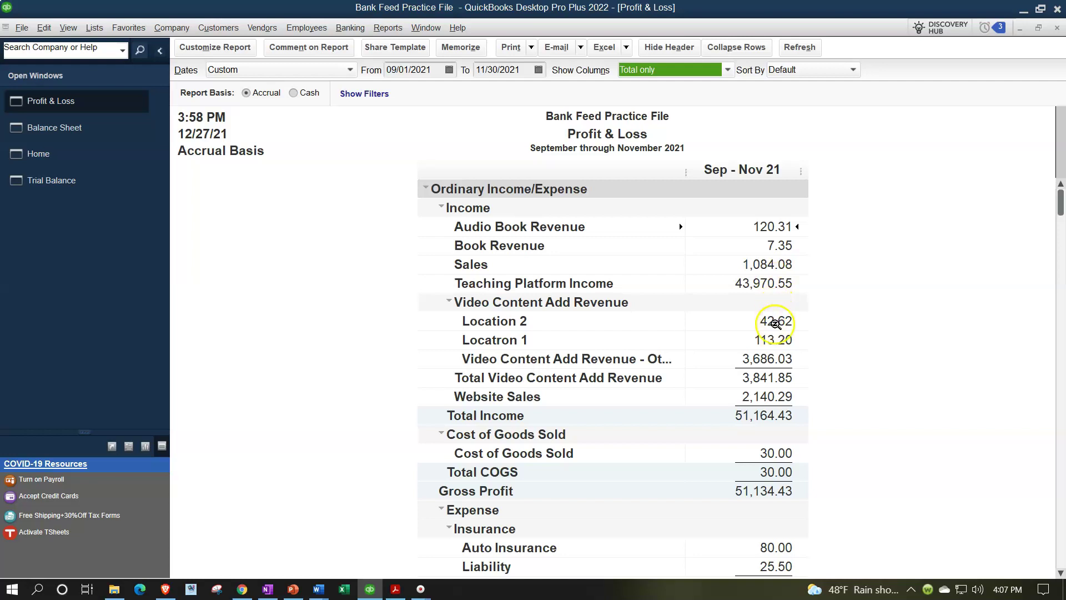
{"action": "scroll", "coordinate": [774, 325], "scroll_direction": "down", "scroll_amount": 1}
{"action": "scroll", "coordinate": [787, 397], "scroll_direction": "down", "scroll_amount": 3}
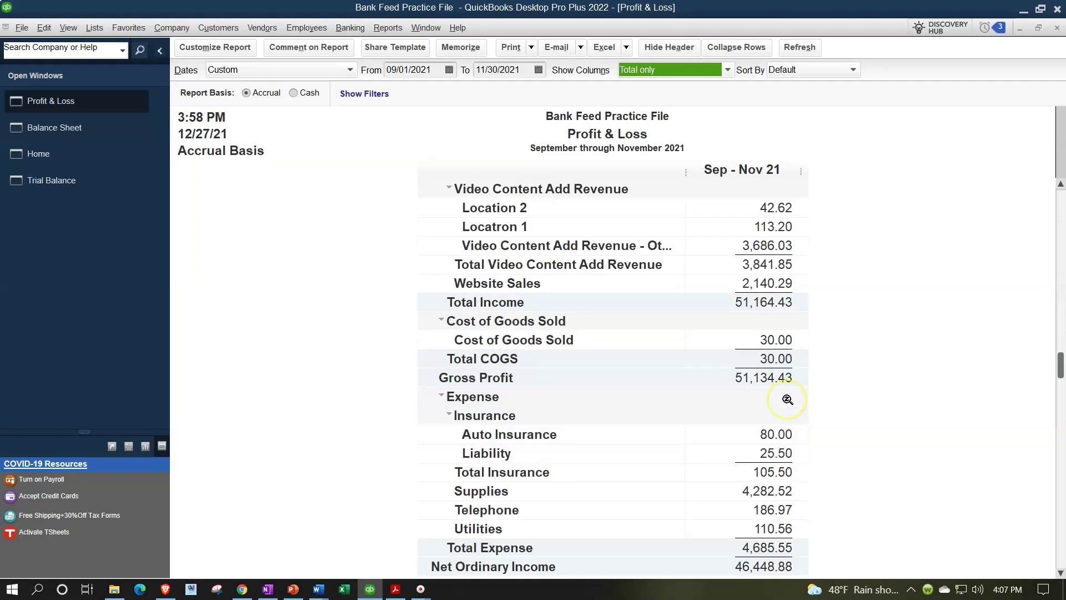
{"action": "left_click", "coordinate": [789, 396]}
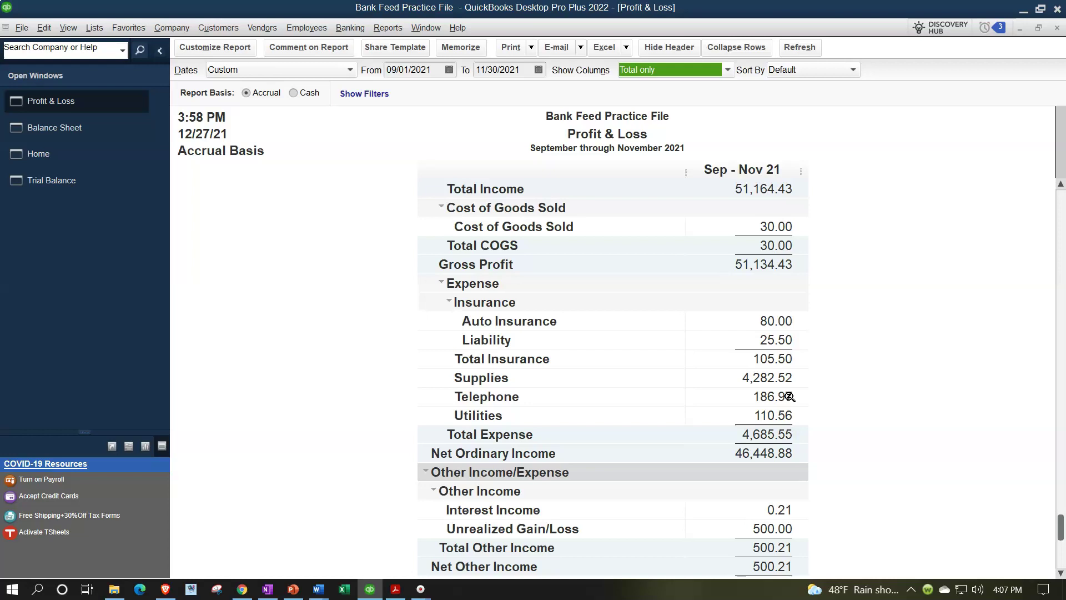
{"action": "scroll", "coordinate": [789, 397], "scroll_direction": "up", "scroll_amount": 4}
{"action": "scroll", "coordinate": [788, 397], "scroll_direction": "down", "scroll_amount": 5}
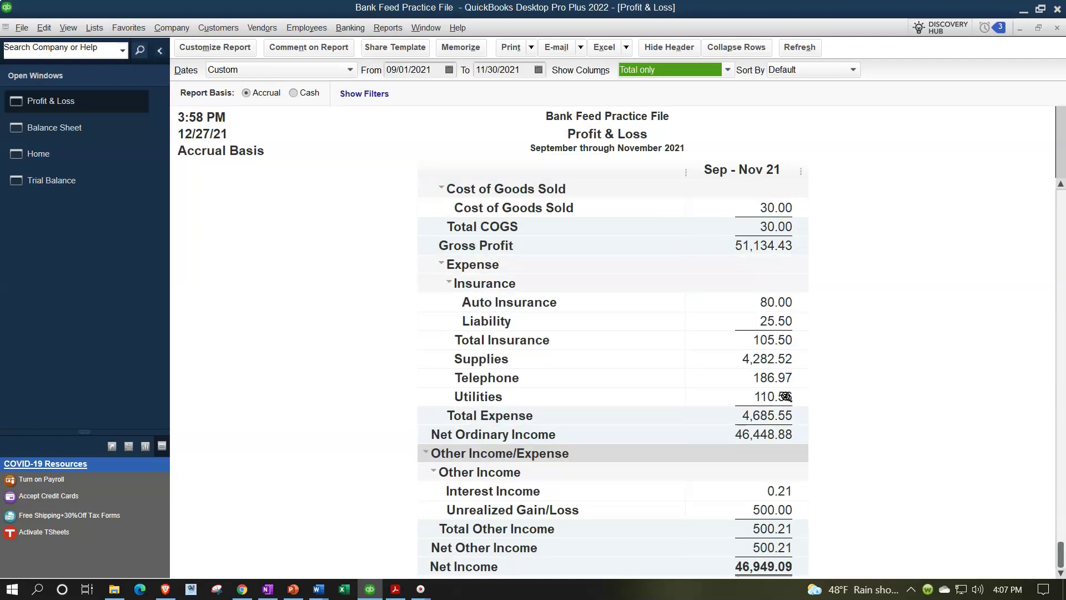
{"action": "scroll", "coordinate": [785, 396], "scroll_direction": "up", "scroll_amount": 4}
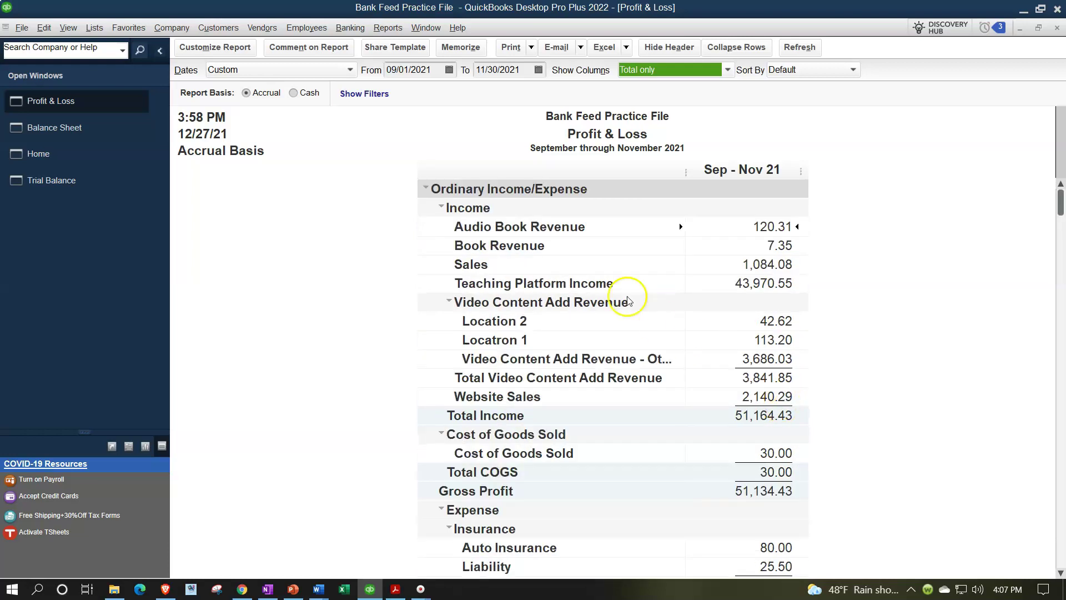
Look through the available Customers & Receivables reports, then view the Accounts Receivable balance on the Balance Sheet.
{"action": "left_click", "coordinate": [387, 31]}
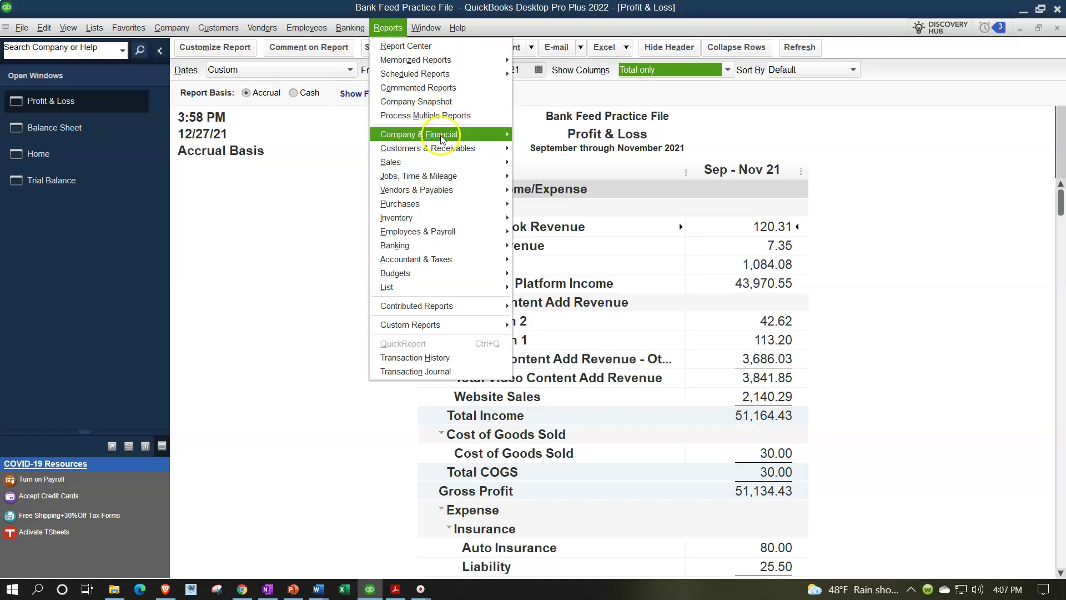
{"action": "mouse_move", "coordinate": [448, 153]}
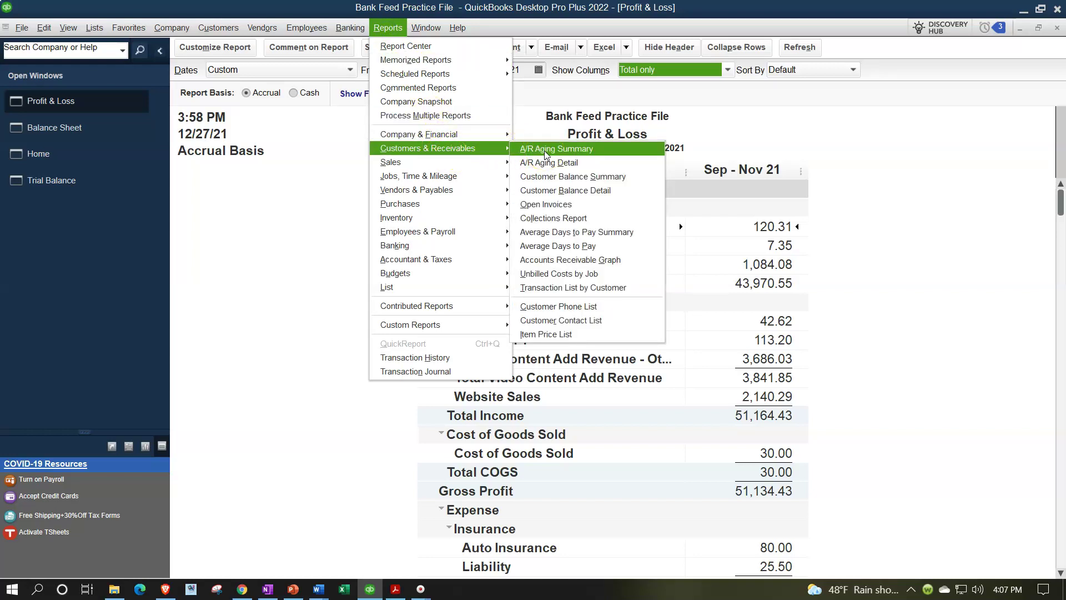
{"action": "left_click", "coordinate": [273, 226]}
{"action": "left_click", "coordinate": [68, 134]}
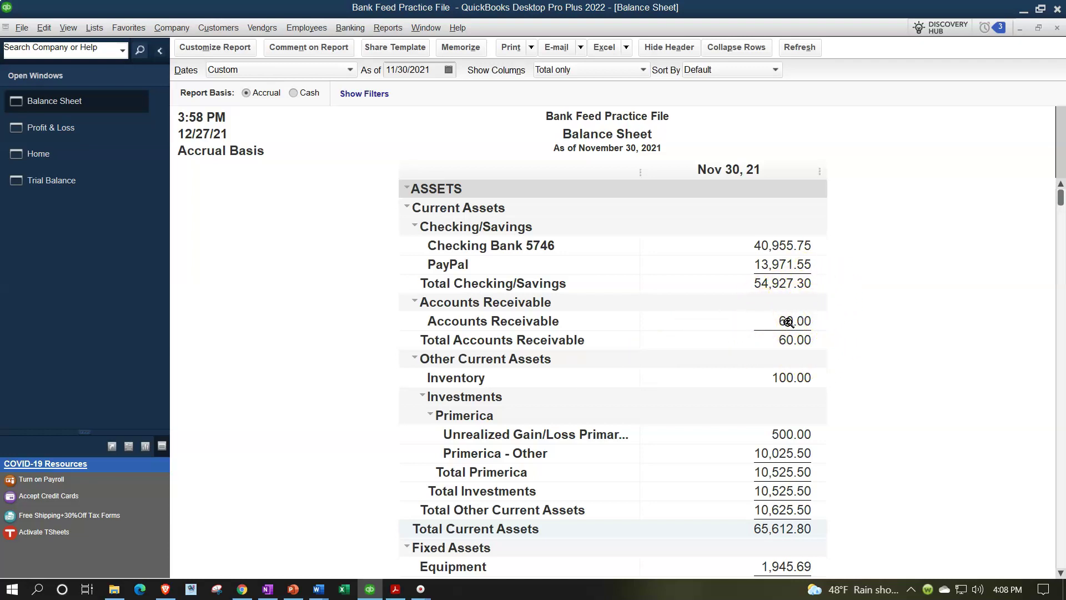
Look through the Customers & Receivables and Sales report lists from the Home page, then view the Profit & Loss report.
{"action": "left_click", "coordinate": [30, 153]}
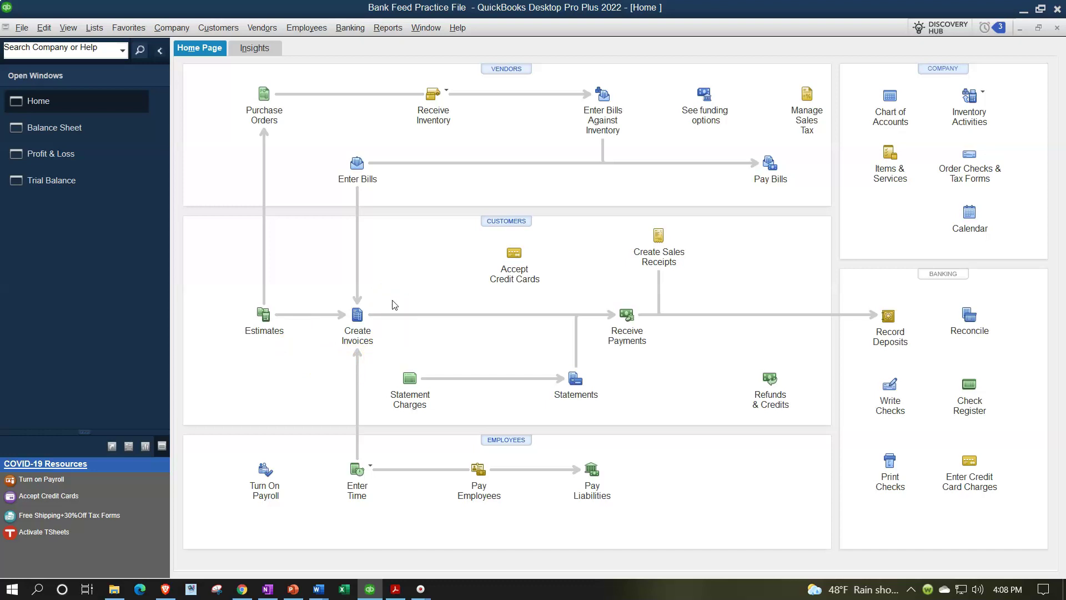
{"action": "left_click", "coordinate": [389, 28]}
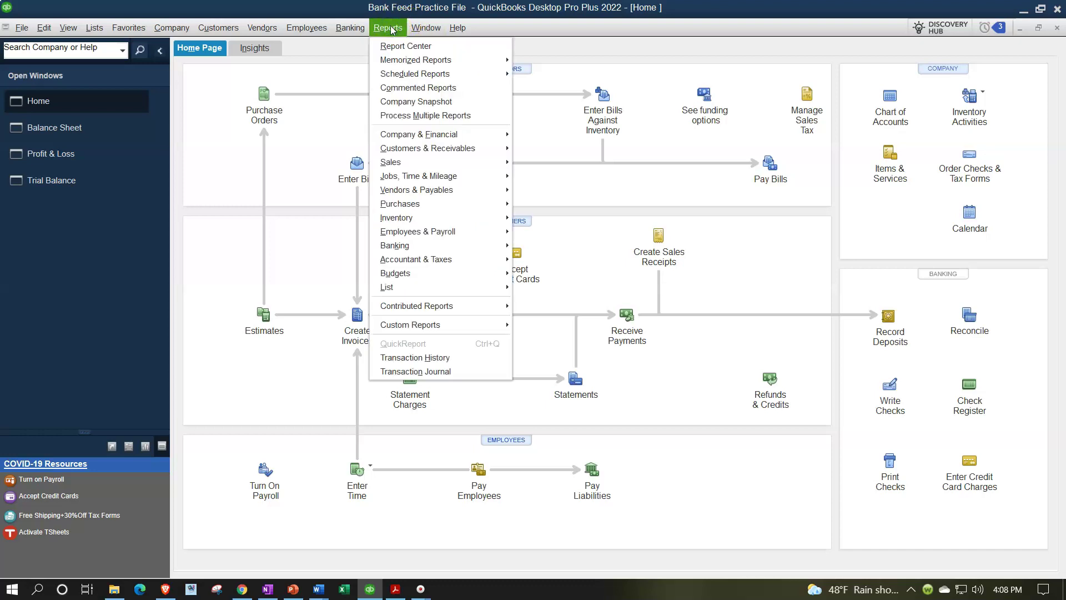
{"action": "mouse_move", "coordinate": [444, 148]}
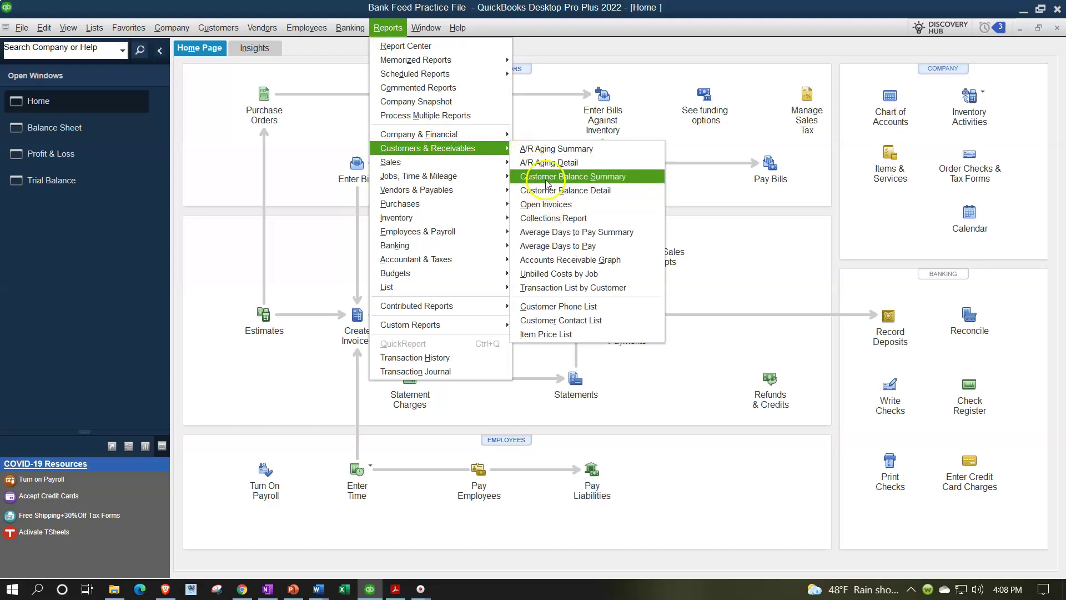
{"action": "mouse_move", "coordinate": [481, 163]}
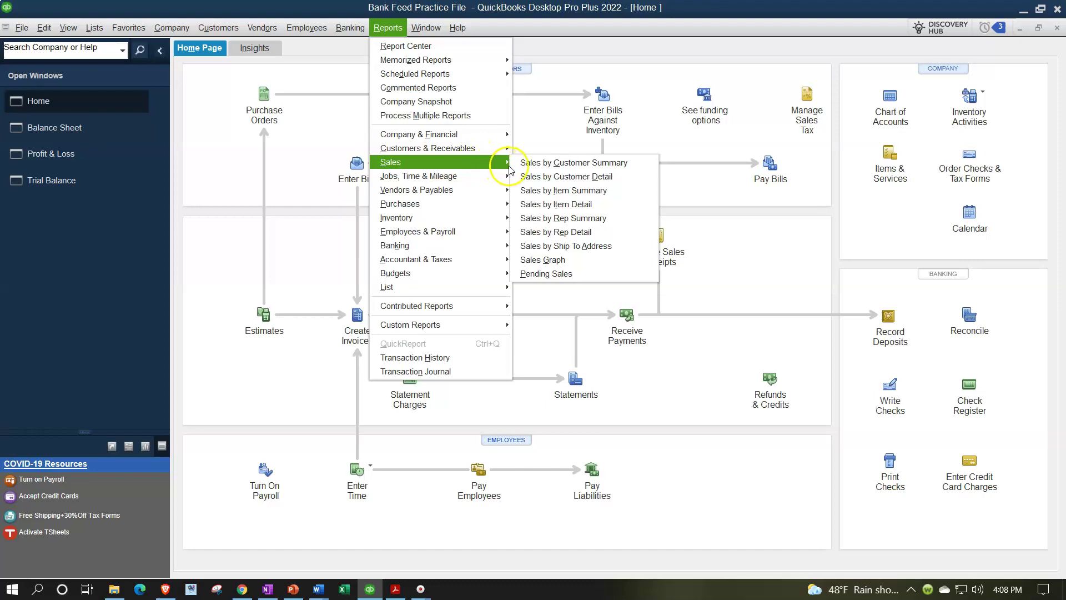
{"action": "left_click", "coordinate": [222, 167]}
{"action": "left_click", "coordinate": [92, 155]}
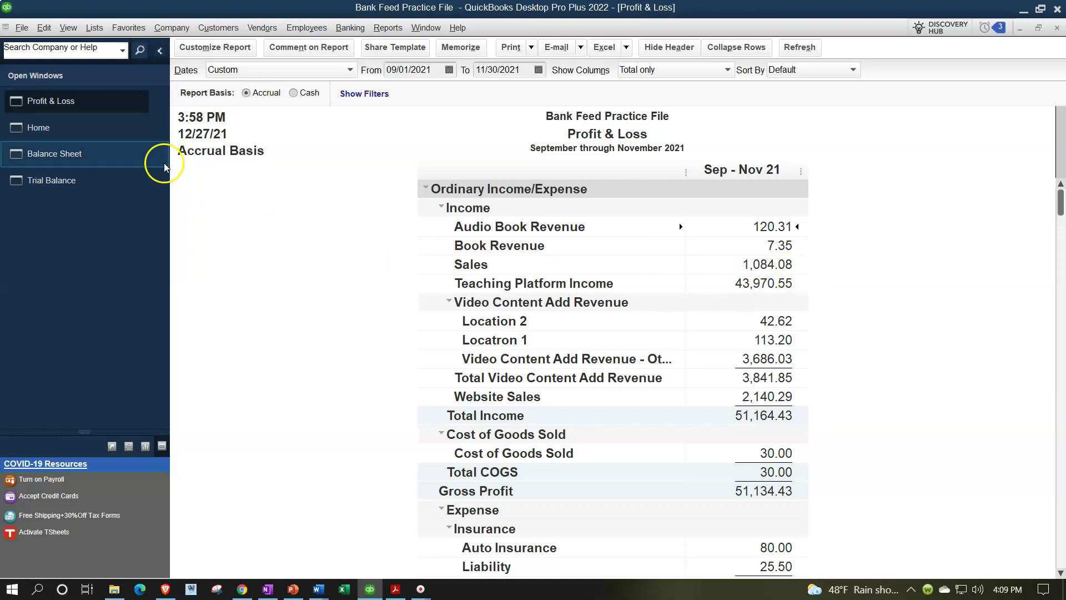
View the invoice and sales receipt workflow on the Home page, then return to the Profit & Loss income accounts.
{"action": "left_click", "coordinate": [76, 136]}
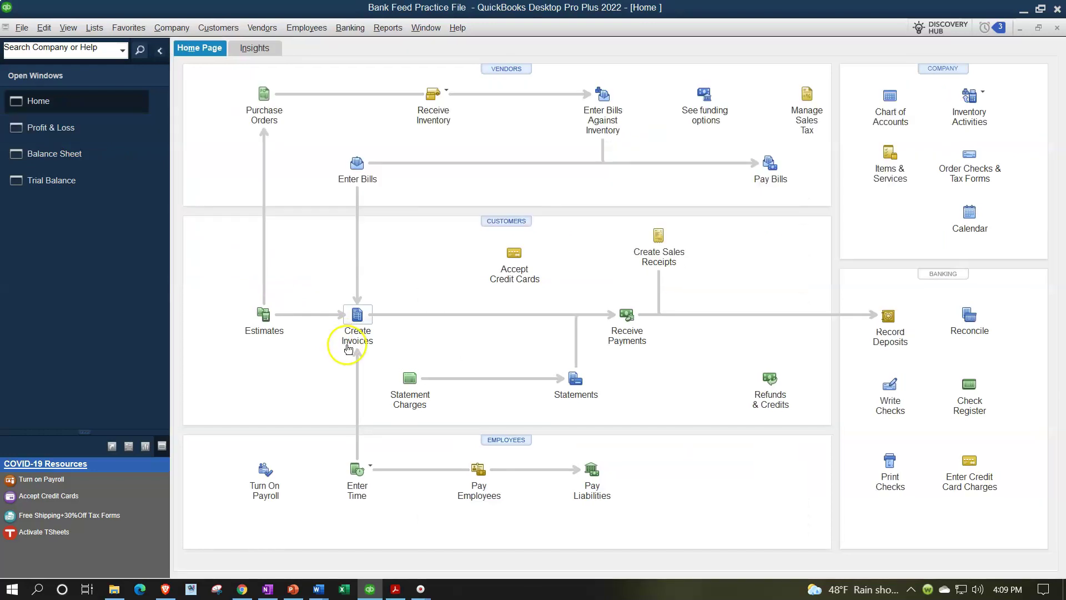
{"action": "left_click", "coordinate": [359, 333]}
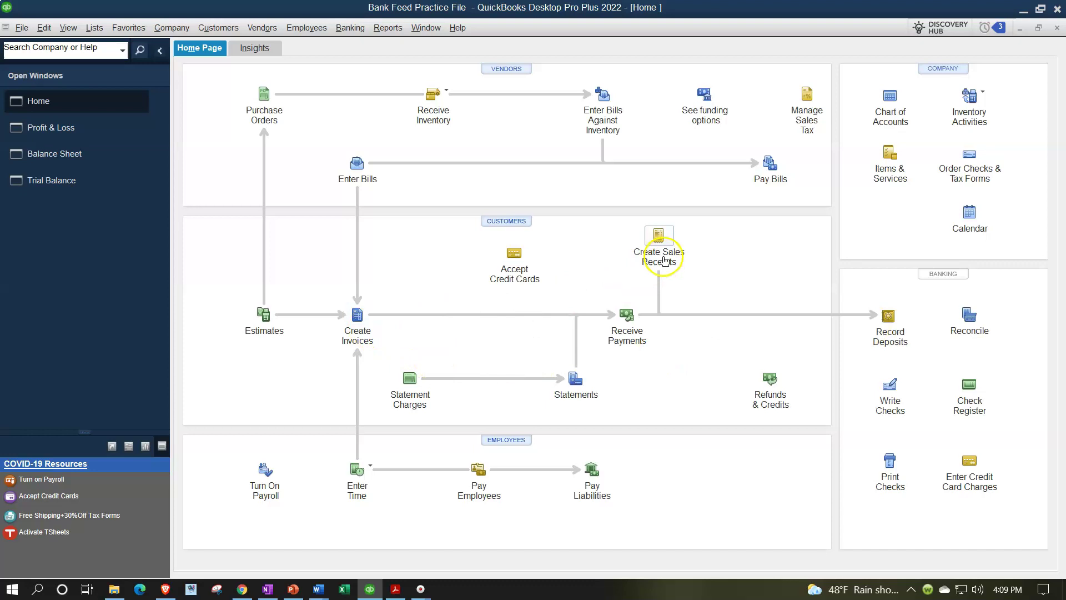
{"action": "left_click", "coordinate": [128, 131]}
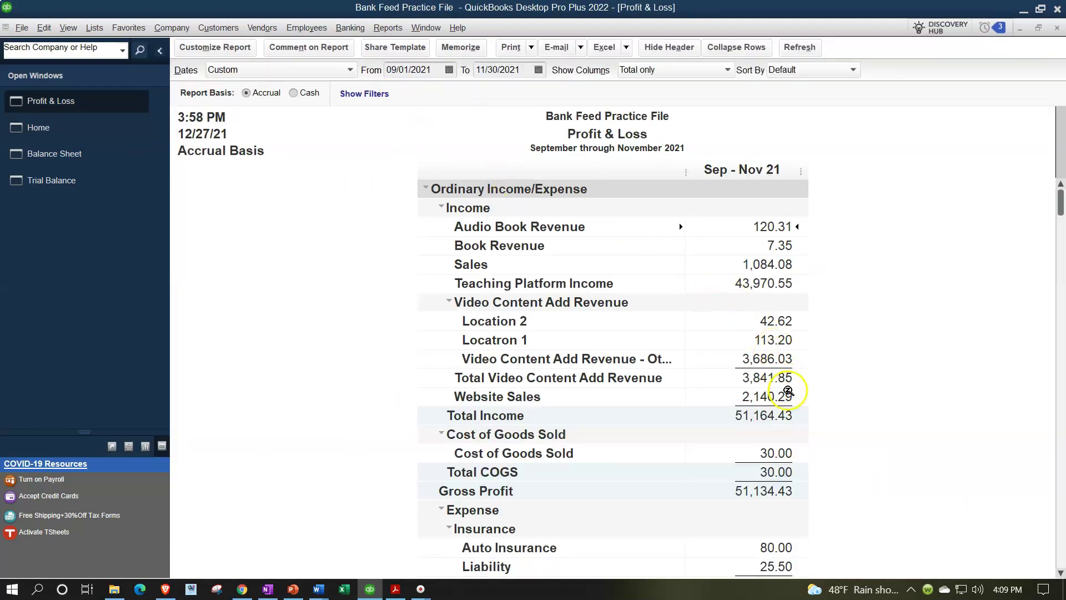
Run the Sales by Customer Detail report for 01/01/2021 through 12/31/2021.
{"action": "left_click", "coordinate": [388, 27]}
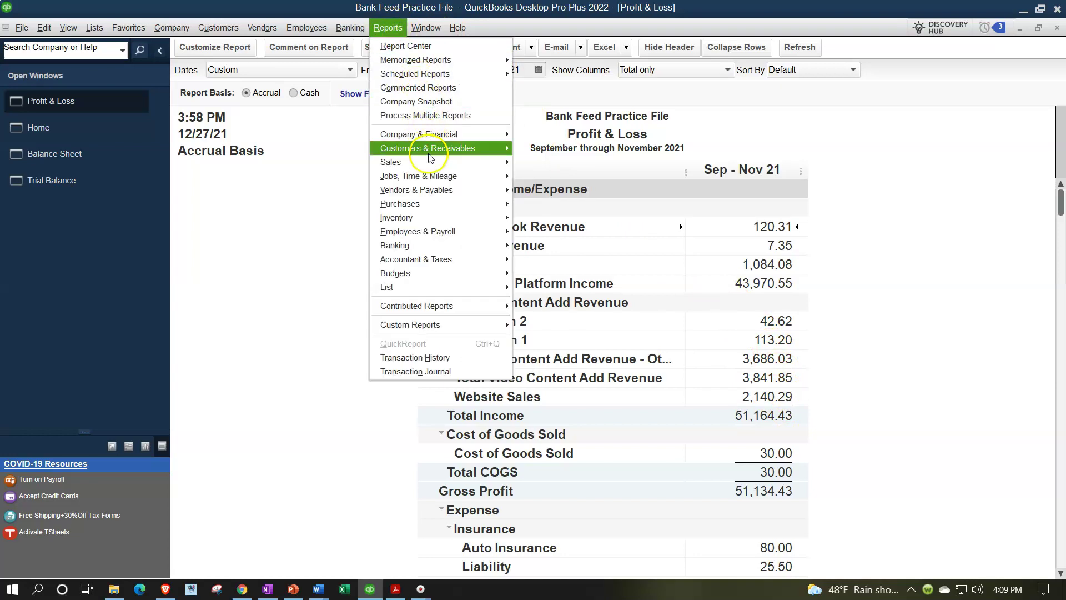
{"action": "mouse_move", "coordinate": [503, 164]}
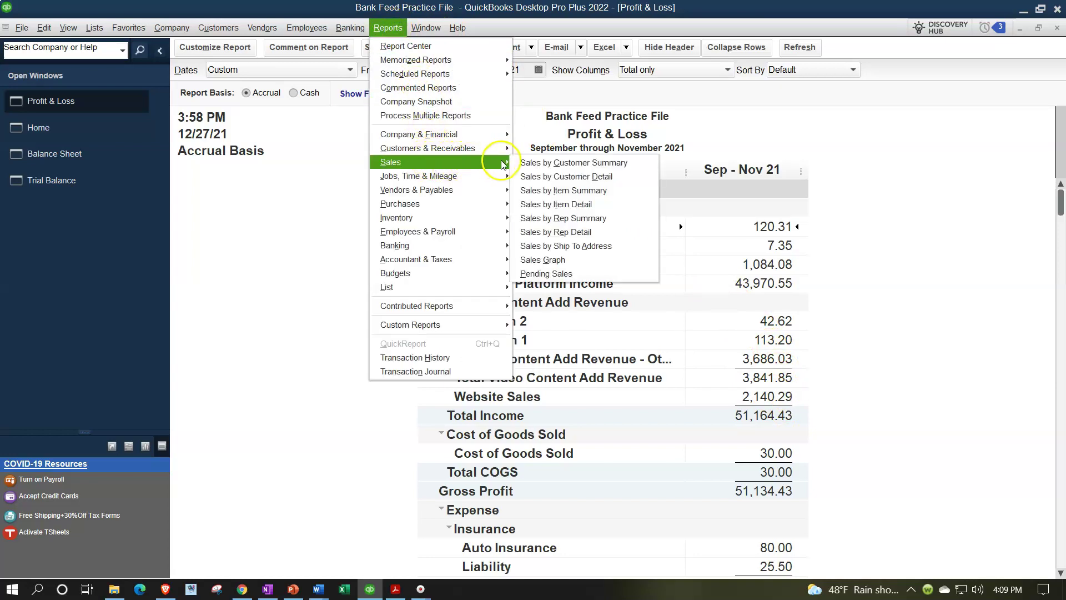
{"action": "left_click", "coordinate": [533, 171]}
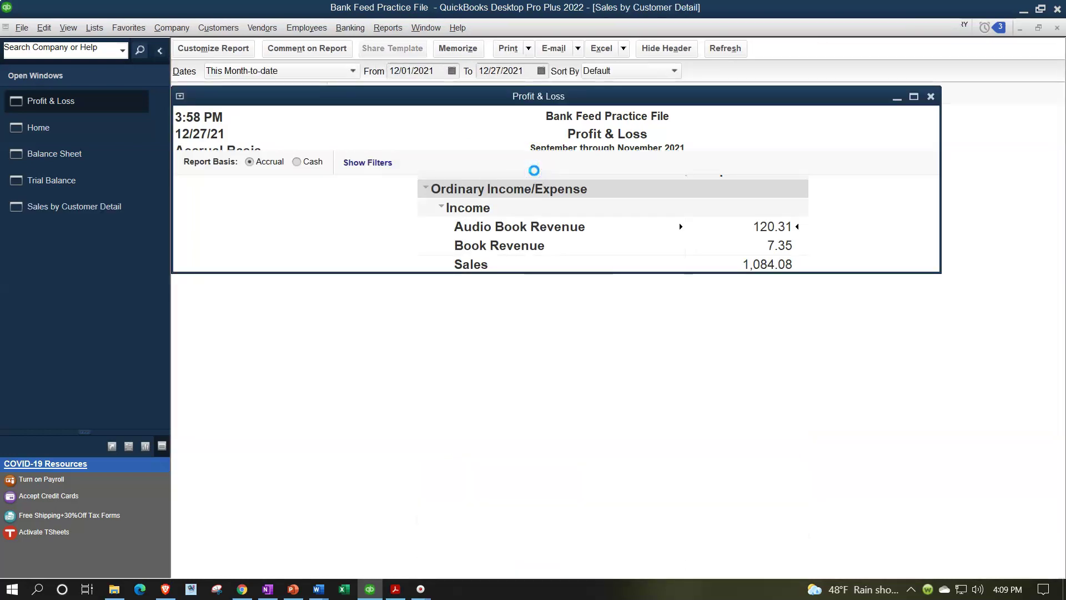
{"action": "key", "text": "Tab"}
{"action": "type", "text": "1/1/21"}
{"action": "key", "text": "Tab"}
{"action": "type", "text": "12/31/2021"}
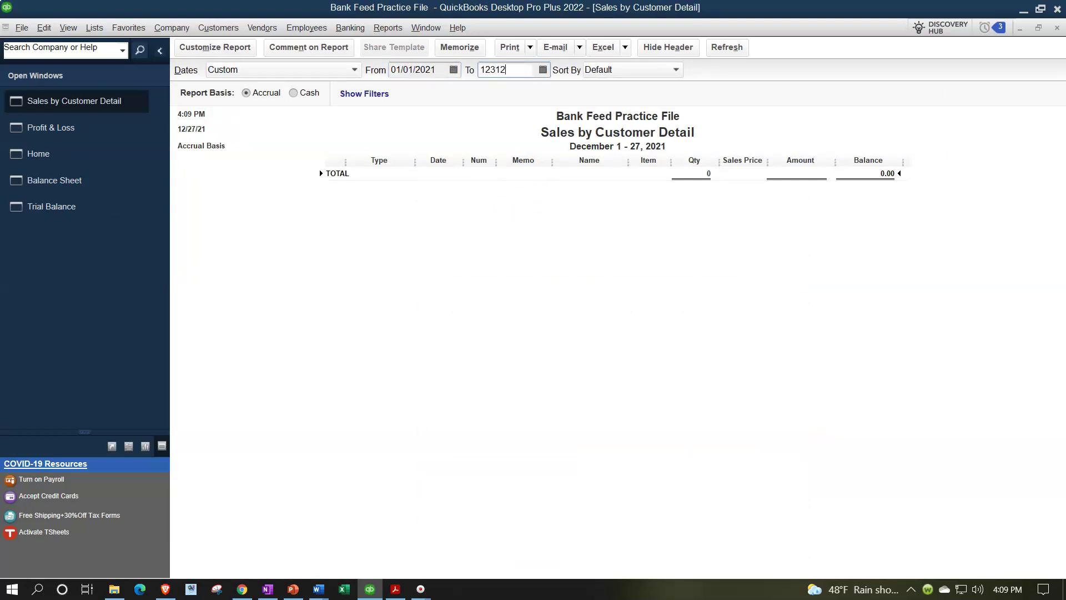
{"action": "key", "text": "Tab"}
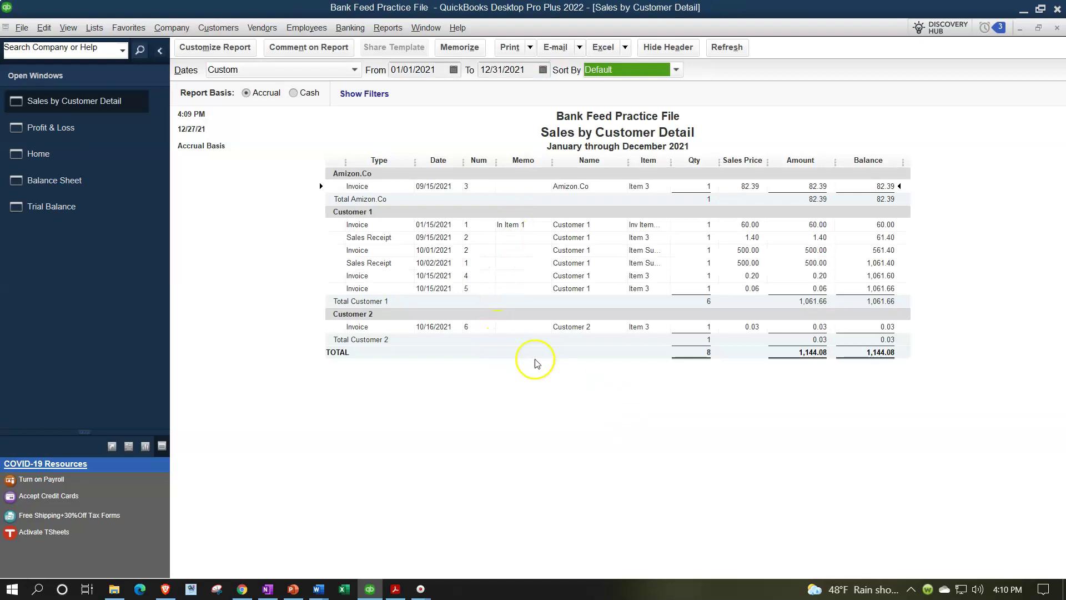
Examine the Customer 1 sales receipt and invoice lines, then close the Sales by Customer Detail report.
{"action": "left_click", "coordinate": [390, 237]}
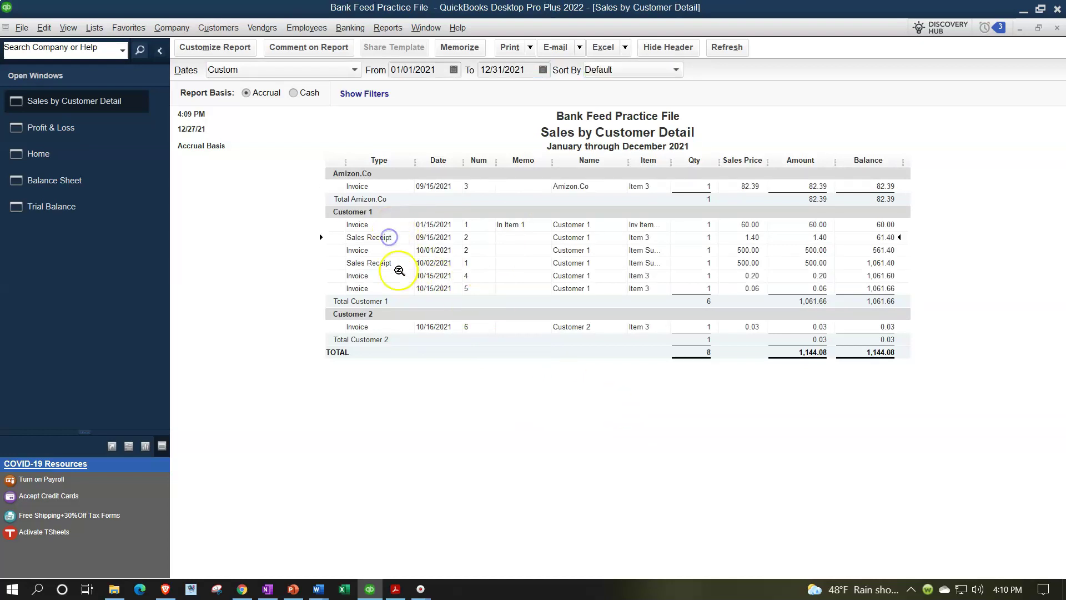
{"action": "left_click", "coordinate": [426, 273]}
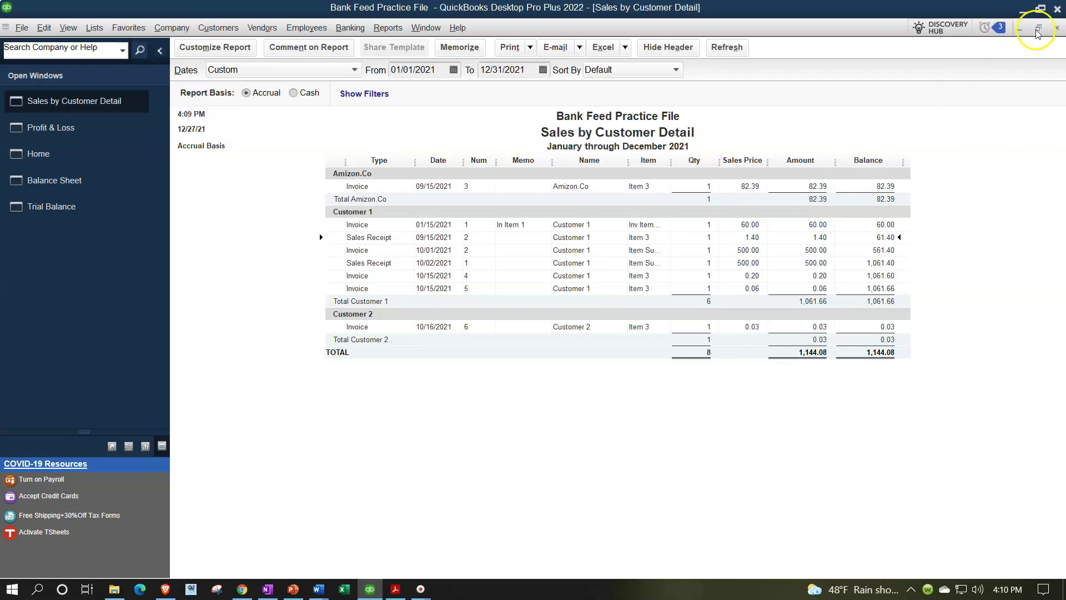
{"action": "left_click", "coordinate": [1056, 28]}
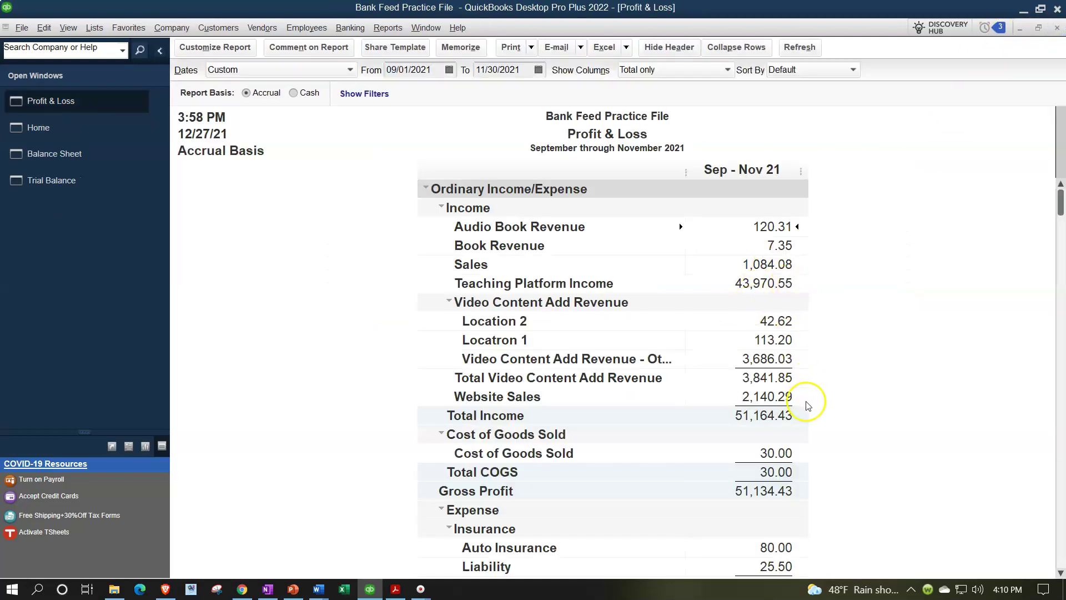
{"action": "left_click", "coordinate": [698, 352]}
Run the Sales by Item Detail report for 01/01/2021 through 12/31/2021.
{"action": "left_click", "coordinate": [384, 29]}
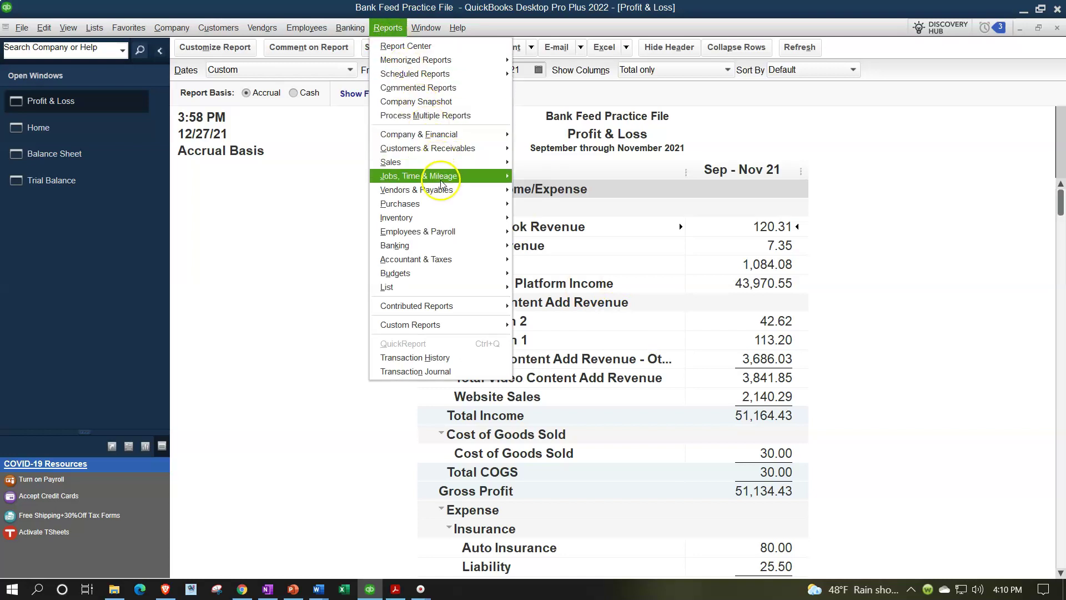
{"action": "mouse_move", "coordinate": [444, 165]}
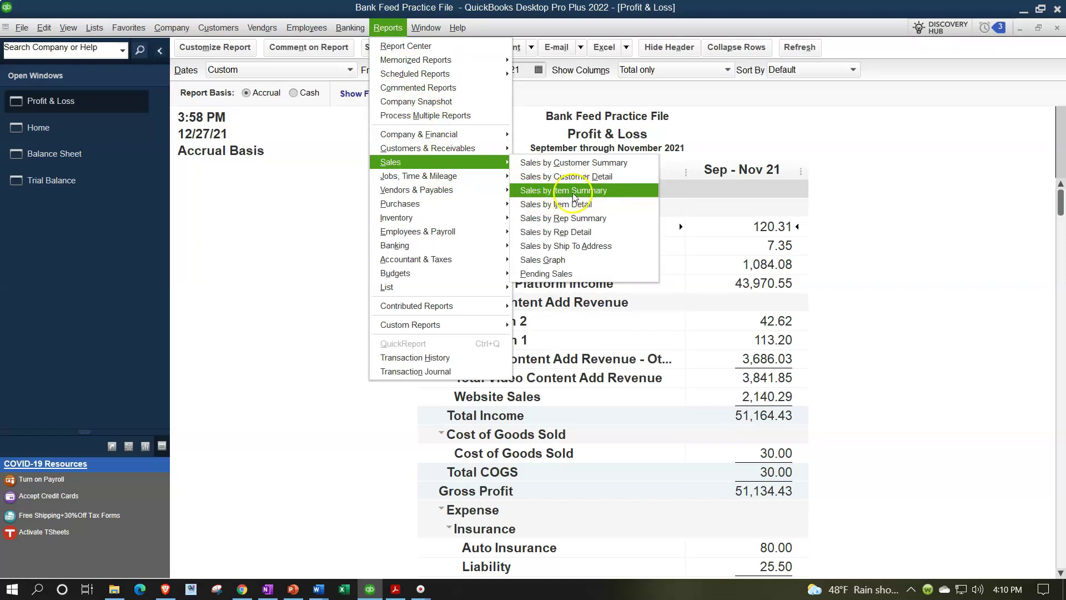
{"action": "left_click", "coordinate": [602, 207]}
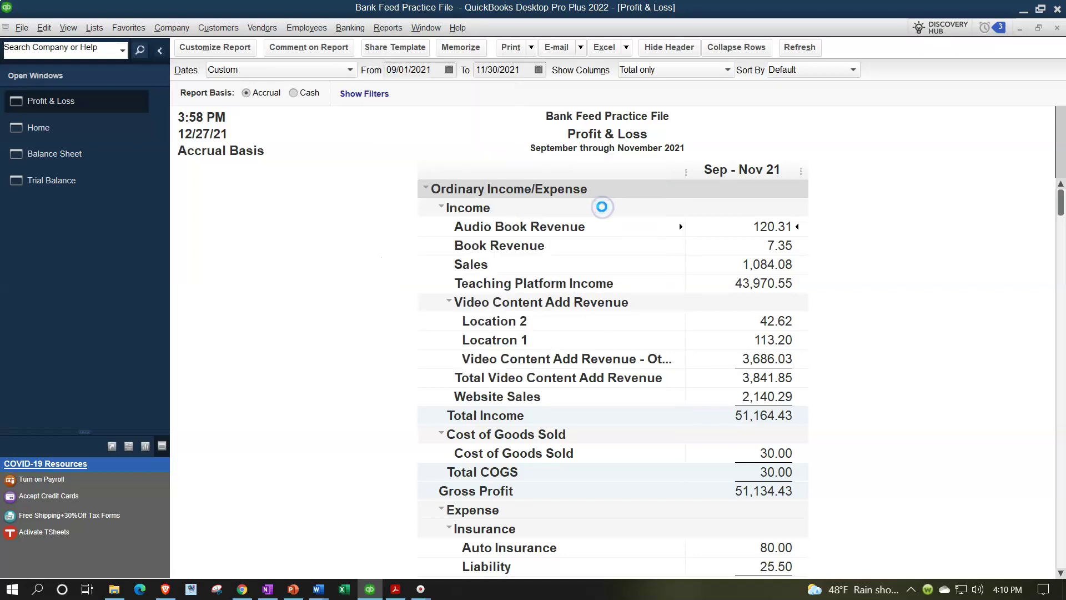
{"action": "key", "text": "Tab"}
{"action": "type", "text": "010121"}
{"action": "key", "text": "Tab"}
{"action": "type", "text": "12/31/2021"}
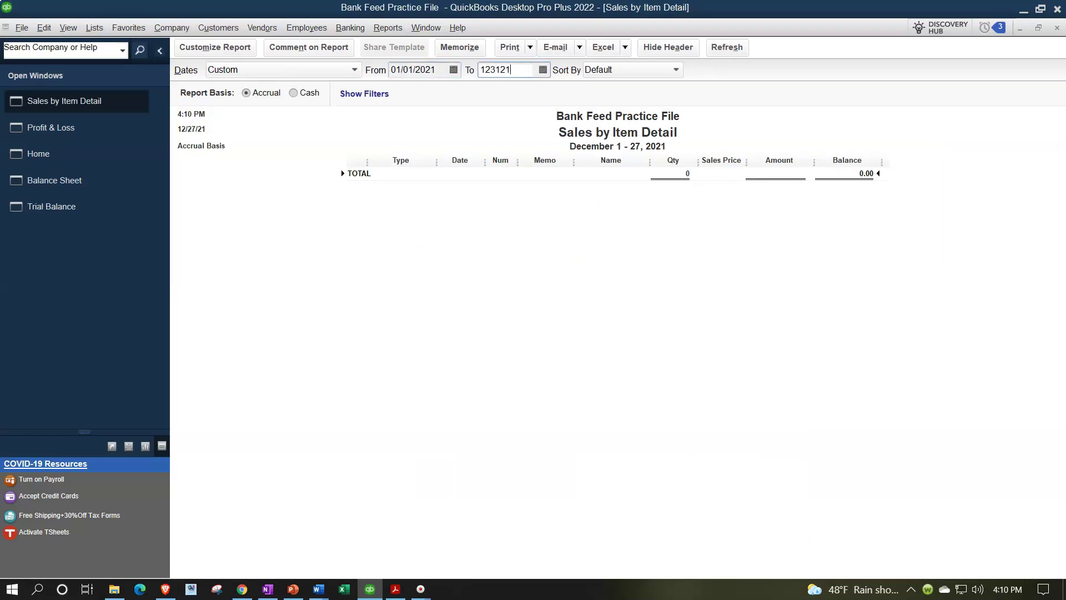
{"action": "key", "text": "Tab"}
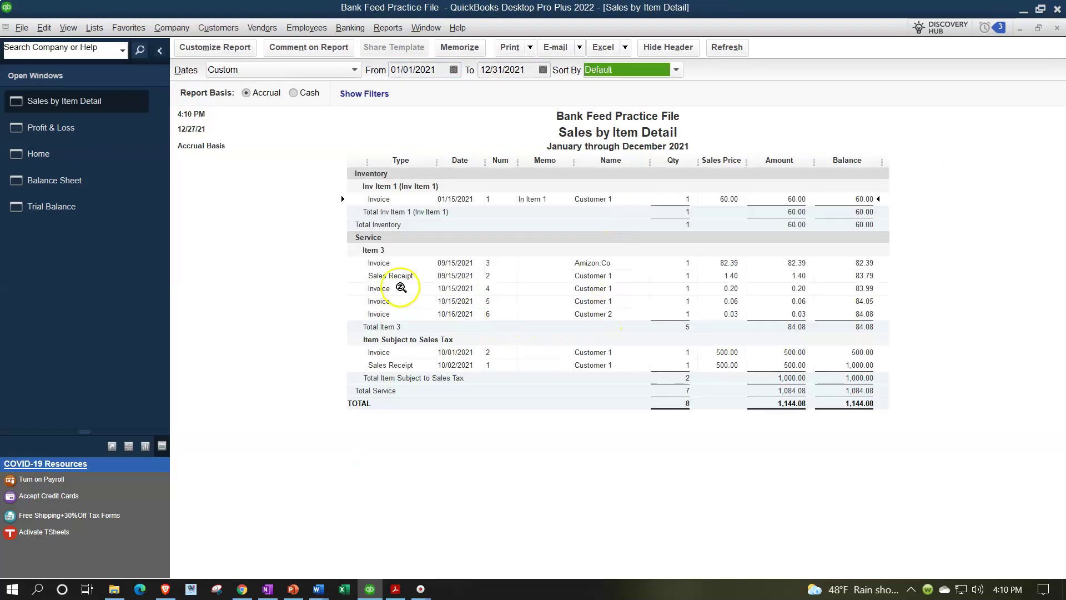
Examine the Item 3 invoice and sales receipt lines, then close the Sales by Item Detail report.
{"action": "left_click", "coordinate": [391, 265]}
{"action": "left_click", "coordinate": [392, 290]}
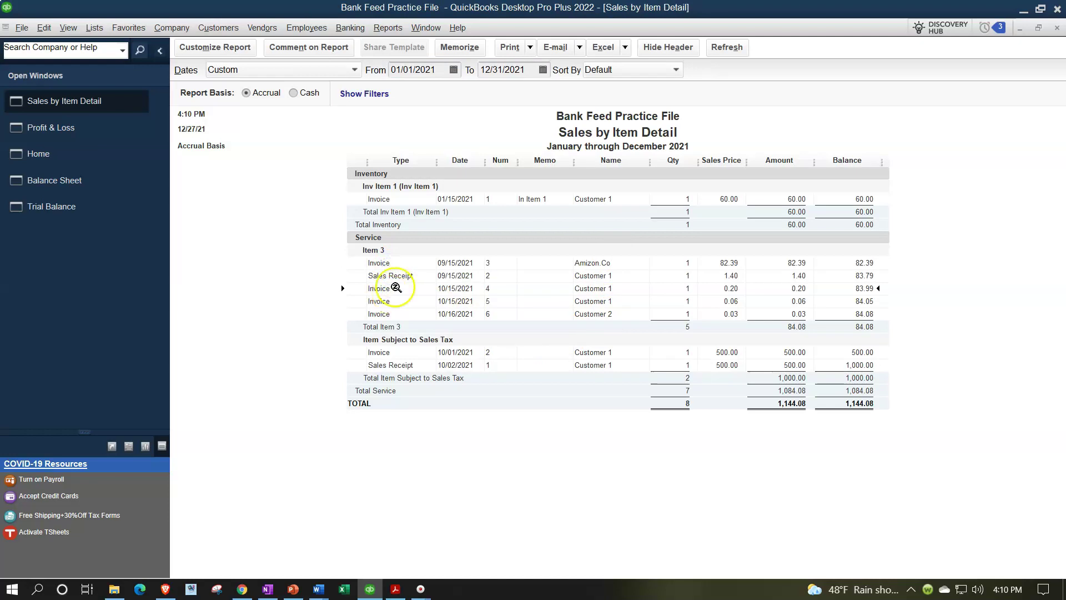
{"action": "left_click", "coordinate": [397, 276]}
{"action": "left_click", "coordinate": [1057, 28]}
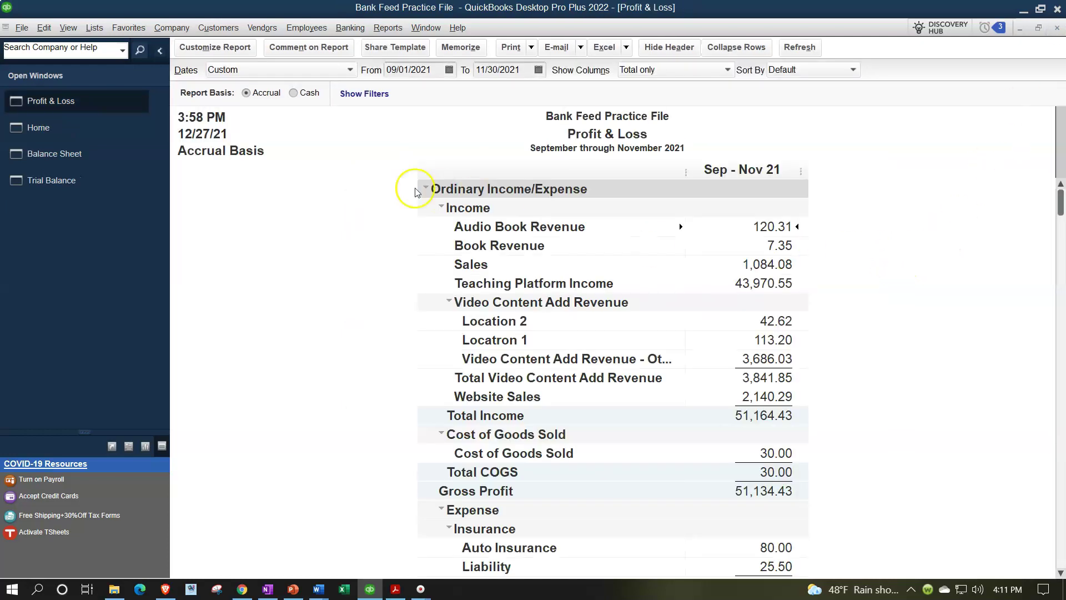
Check the customer workflow on the Home page, then review the Amizon.Co and Google Adsense transactions in the Customer Center and close it.
{"action": "left_click", "coordinate": [46, 130]}
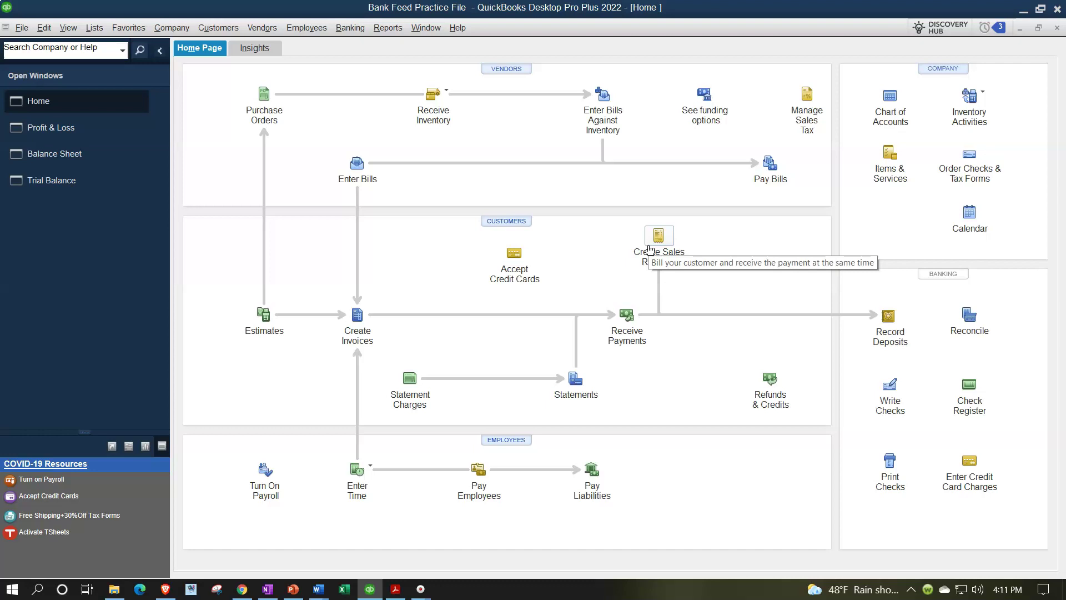
{"action": "left_click", "coordinate": [72, 132]}
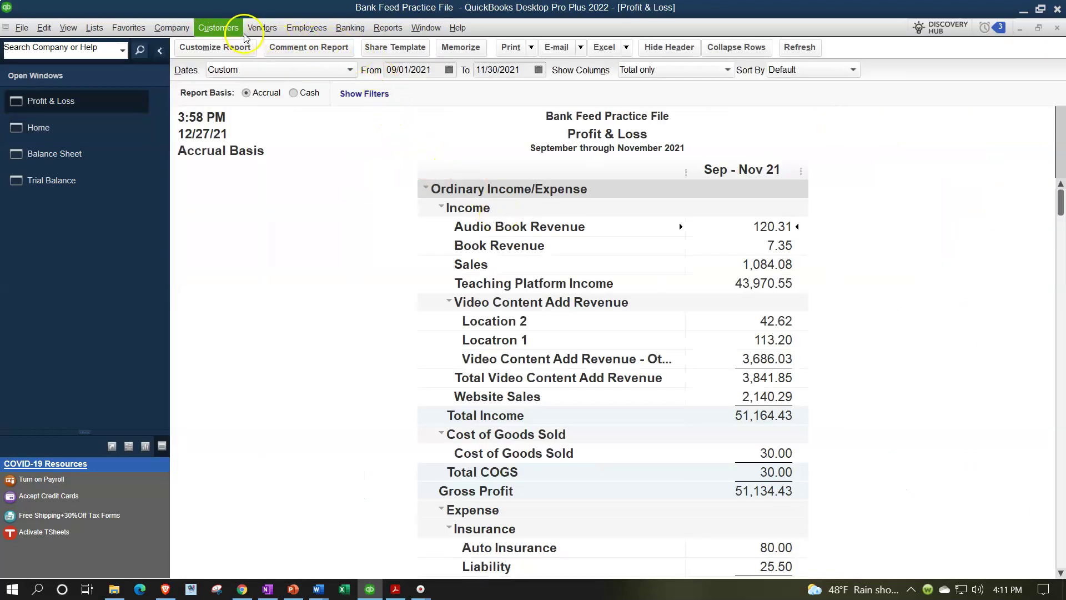
{"action": "left_click", "coordinate": [226, 31]}
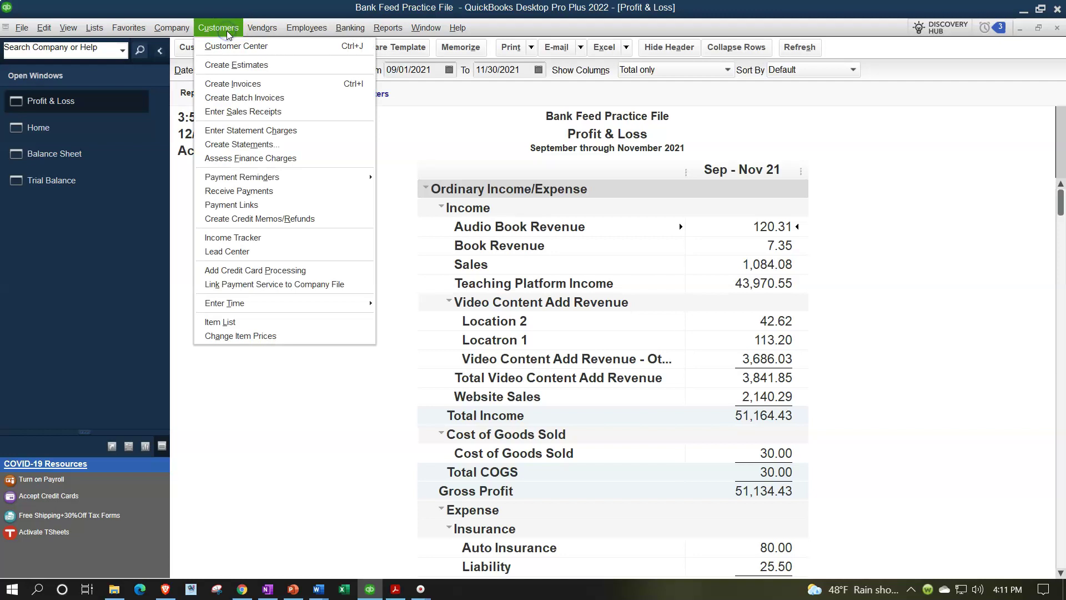
{"action": "left_click", "coordinate": [221, 47]}
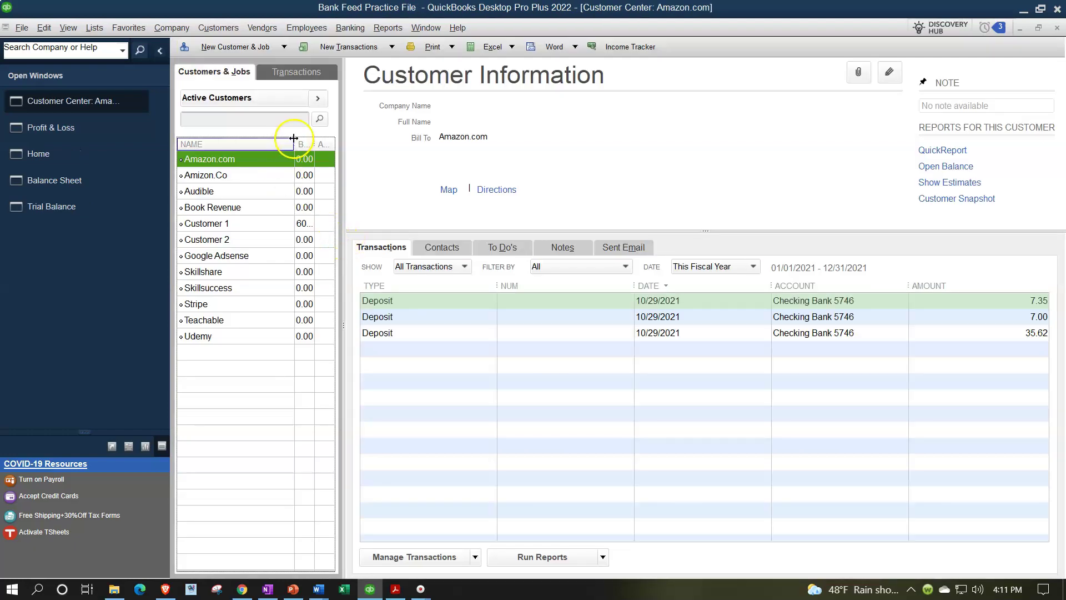
{"action": "left_click", "coordinate": [251, 176]}
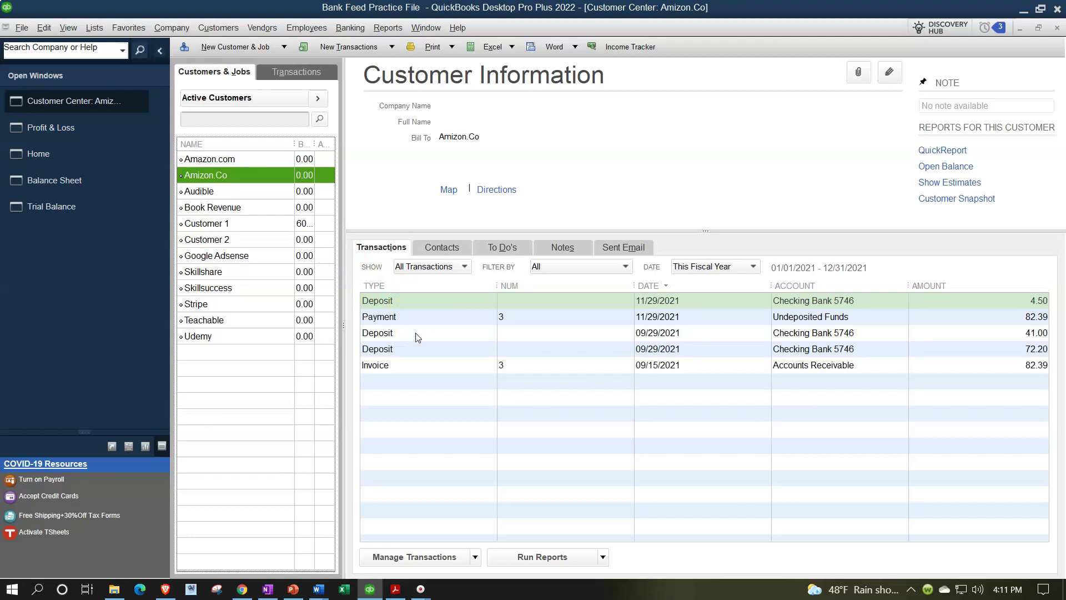
{"action": "left_click", "coordinate": [217, 207]}
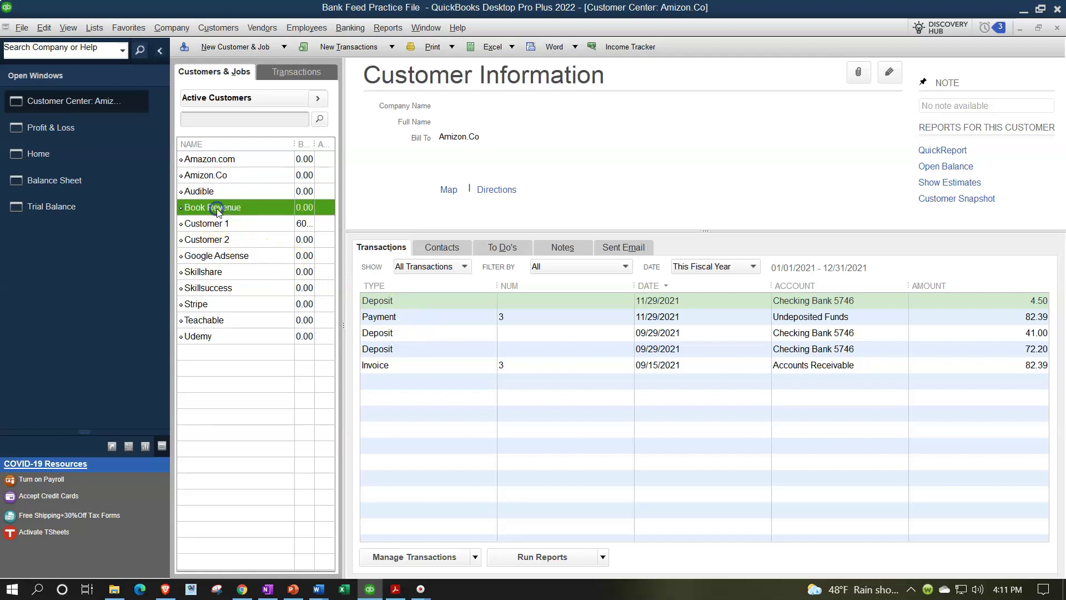
{"action": "left_click", "coordinate": [239, 256]}
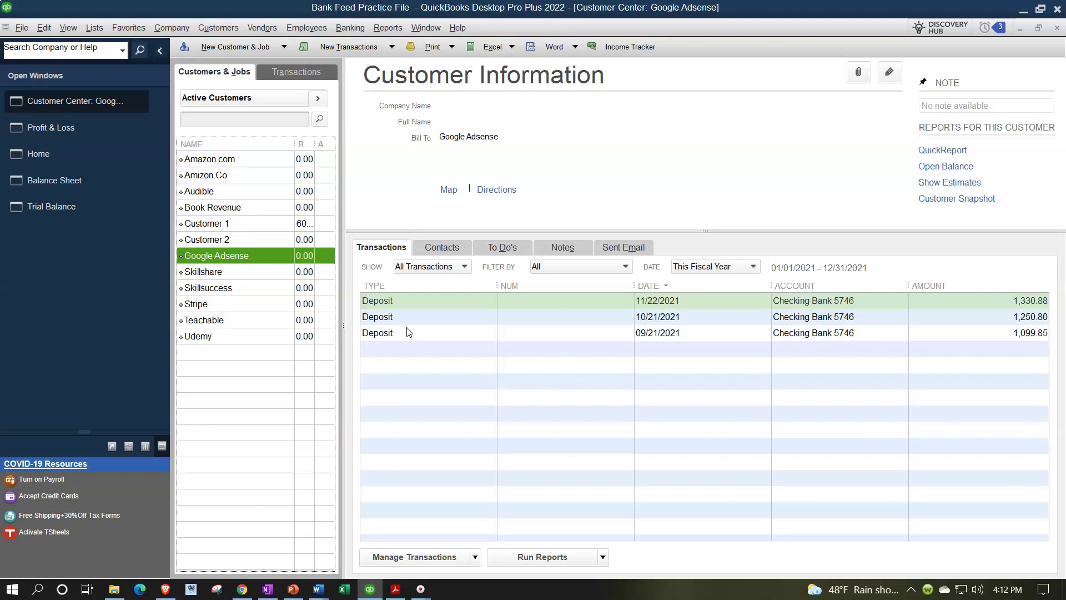
{"action": "left_click", "coordinate": [1055, 29]}
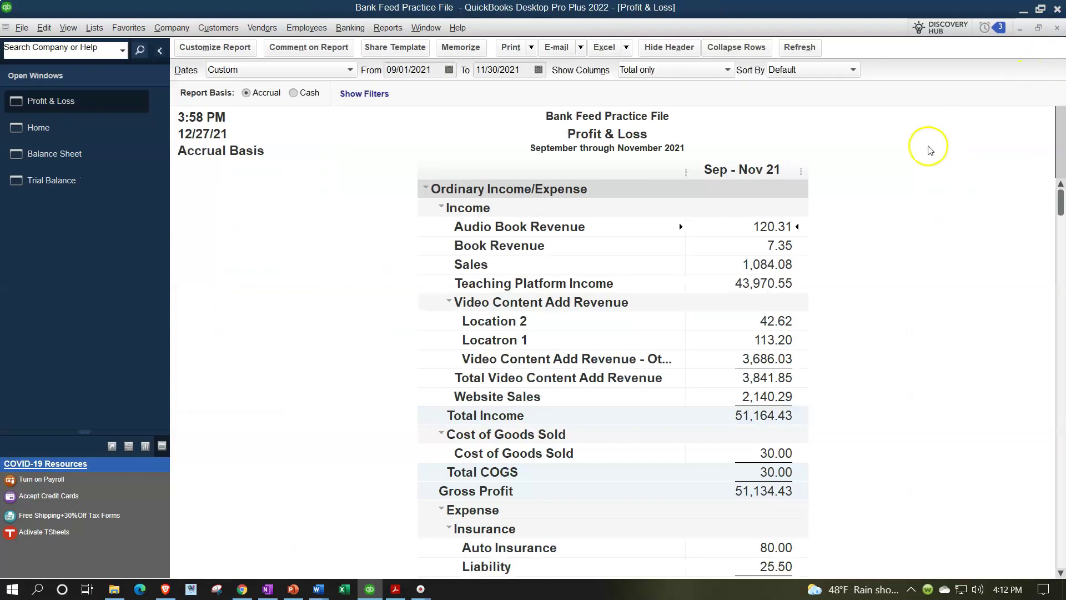
Look through the available Vendors & Payables reports, then switch to the Balance Sheet.
{"action": "left_click", "coordinate": [389, 29]}
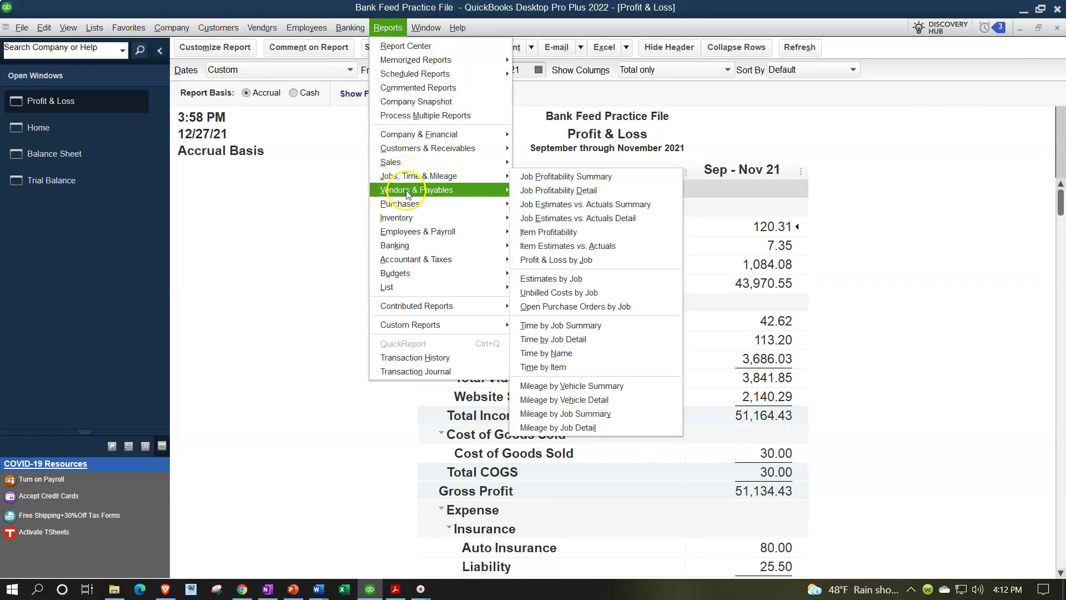
{"action": "mouse_move", "coordinate": [408, 193]}
{"action": "left_click", "coordinate": [487, 194]}
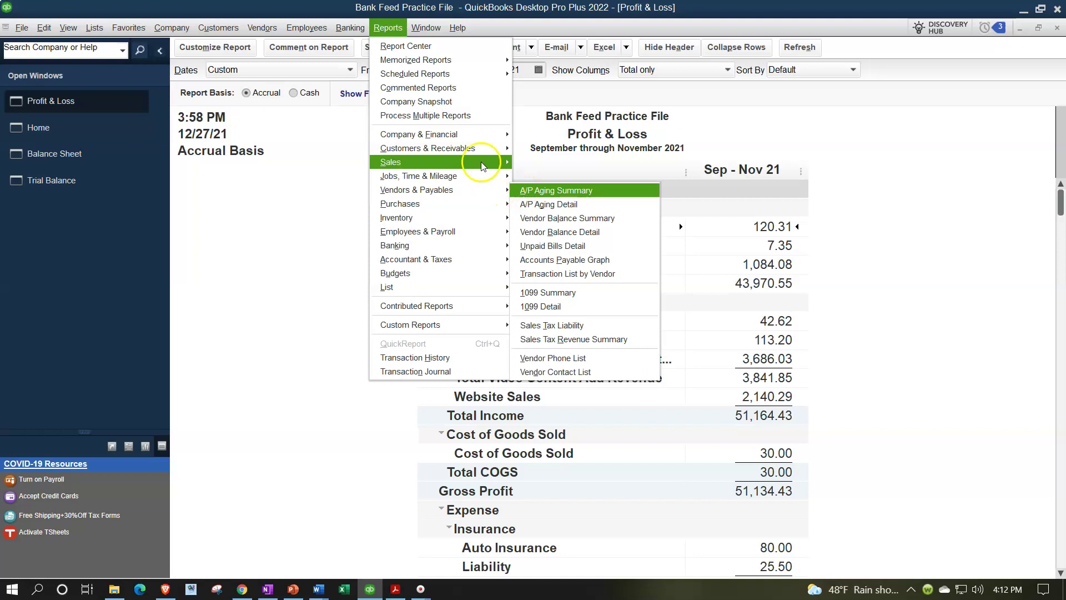
{"action": "mouse_move", "coordinate": [478, 157]}
{"action": "left_click", "coordinate": [309, 217]}
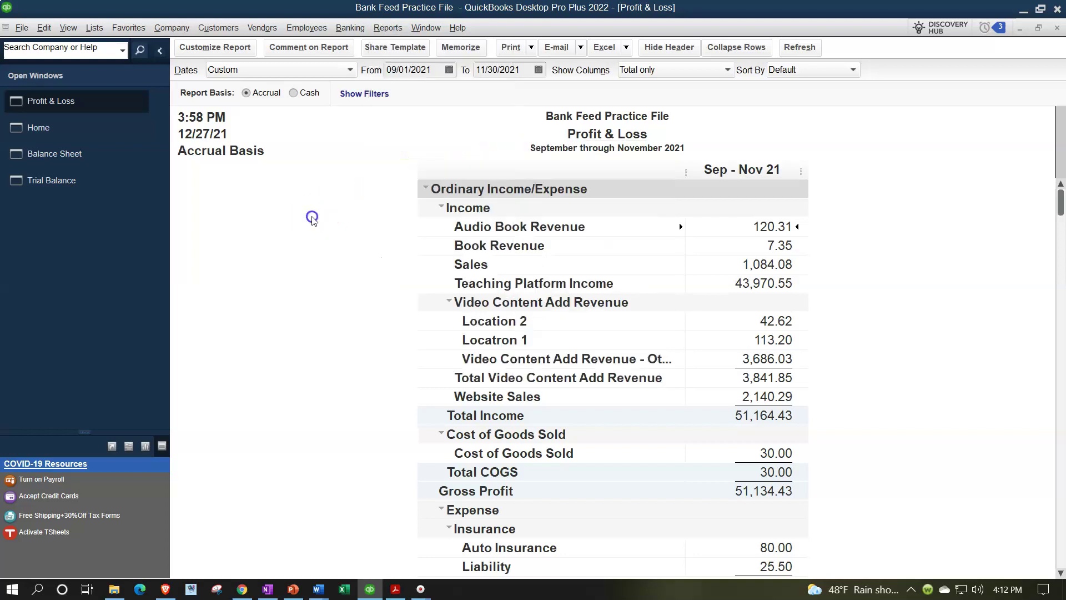
{"action": "left_click", "coordinate": [82, 155]}
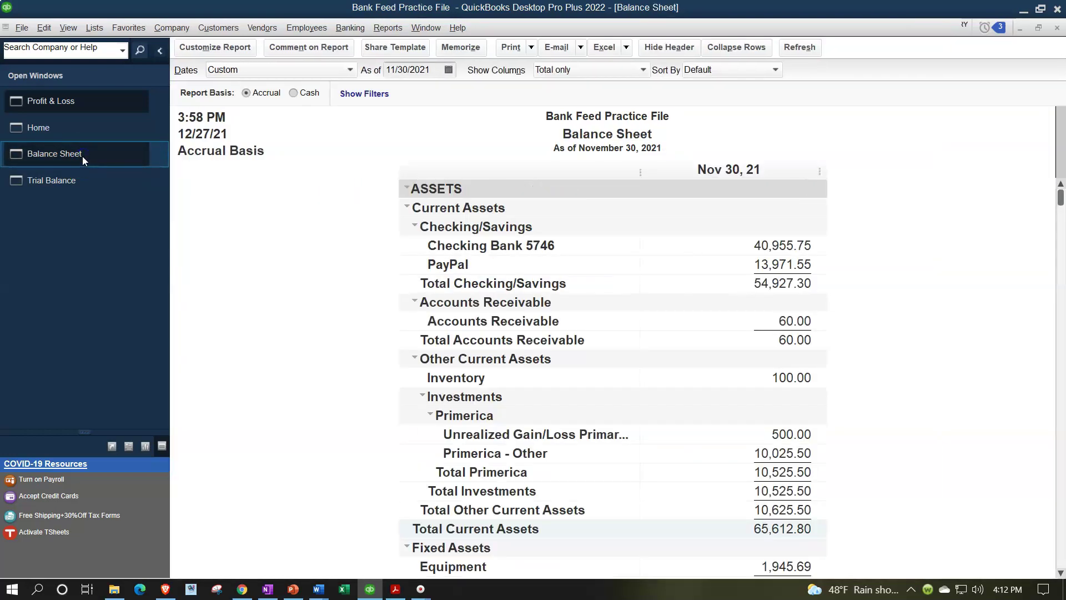
Examine the liabilities section of the Balance Sheet, then check the vendor workflow on the Home page.
{"action": "scroll", "coordinate": [382, 332], "scroll_direction": "down", "scroll_amount": 4}
{"action": "scroll", "coordinate": [382, 332], "scroll_direction": "down", "scroll_amount": 2}
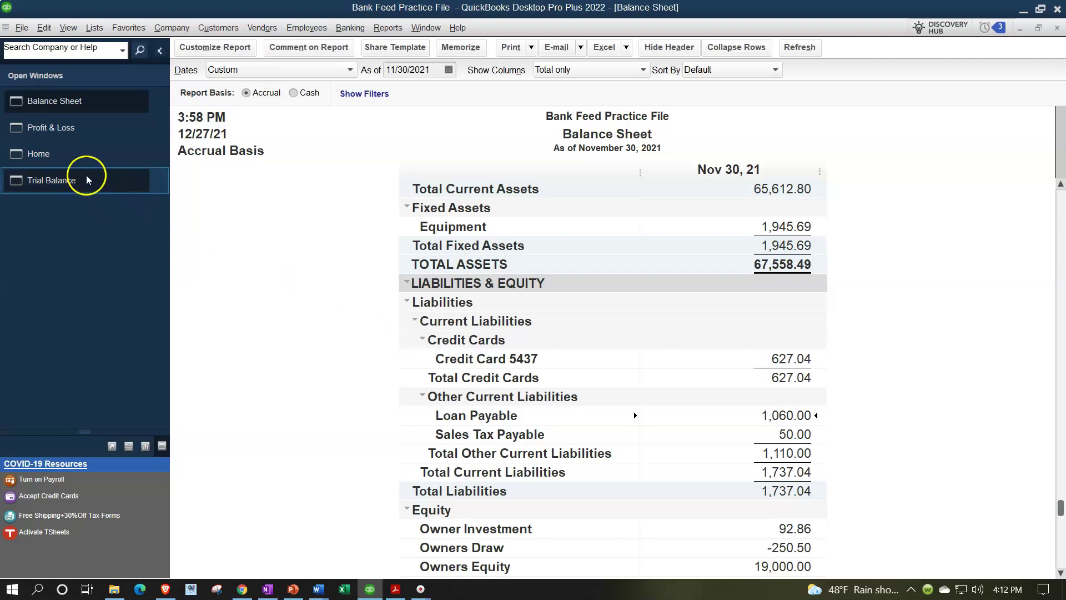
{"action": "left_click", "coordinate": [71, 162]}
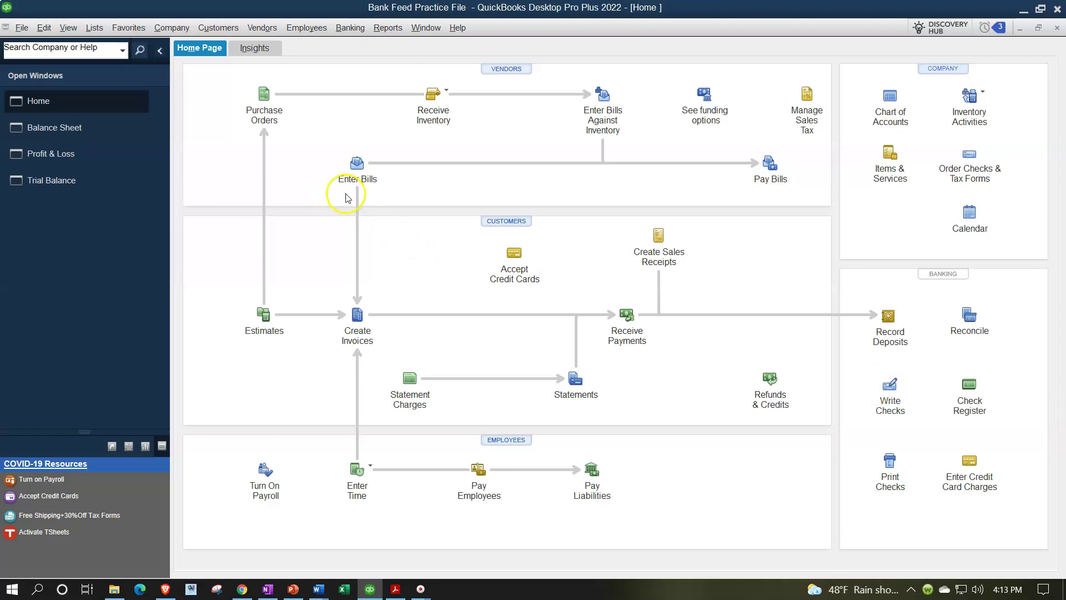
Switch to the Profit & Loss and look through the available Inventory, Employees & Payroll, Banking, and Accountant & Taxes reports.
{"action": "left_click", "coordinate": [92, 153]}
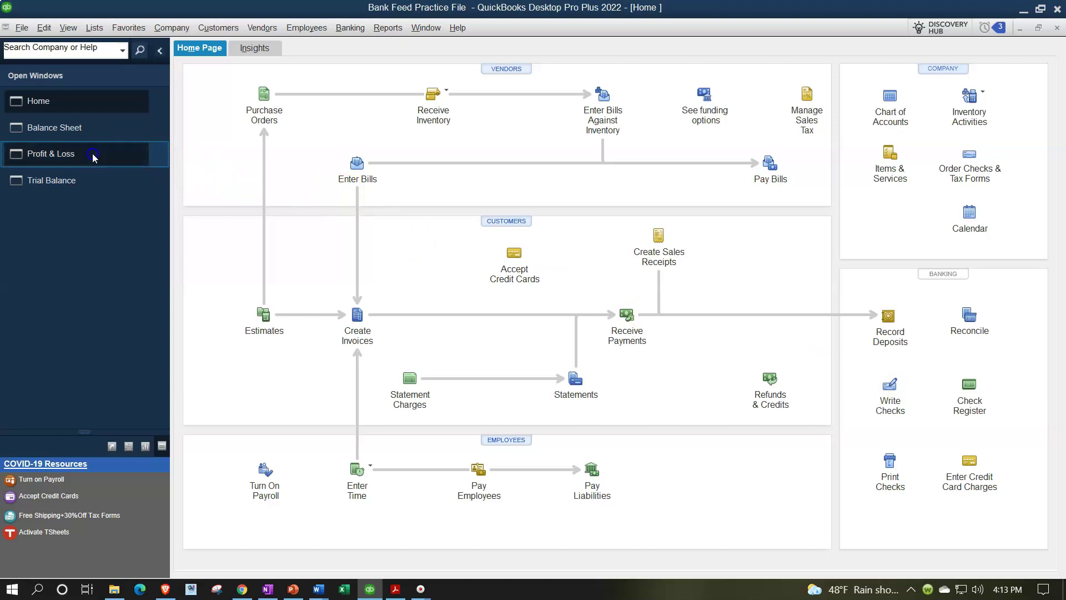
{"action": "left_click", "coordinate": [387, 28]}
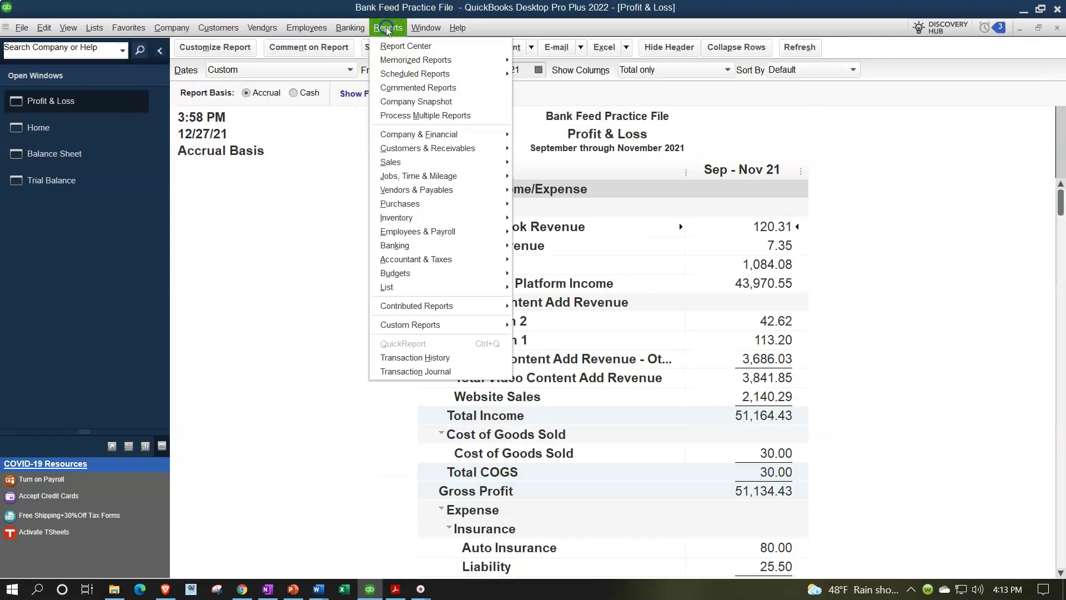
{"action": "mouse_move", "coordinate": [423, 195]}
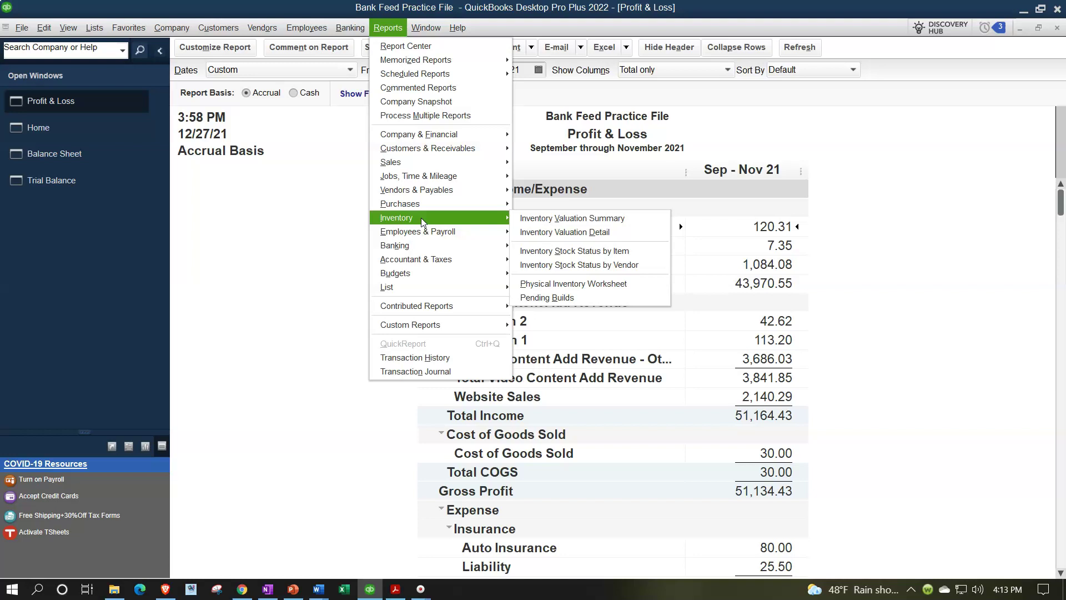
{"action": "left_click", "coordinate": [426, 225]}
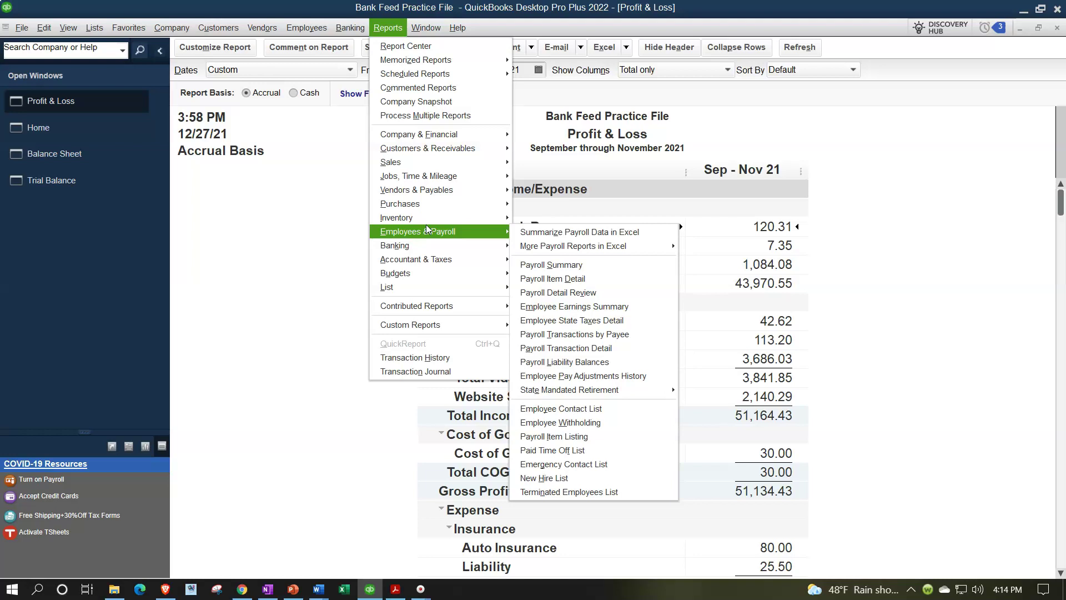
{"action": "left_click", "coordinate": [483, 238]}
{"action": "left_click", "coordinate": [470, 246]}
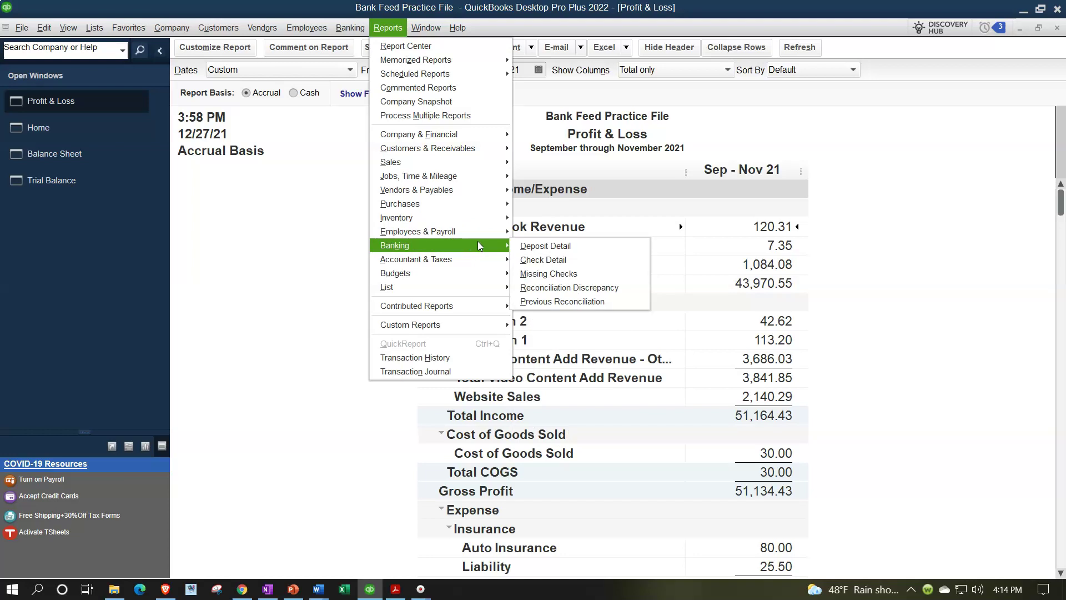
{"action": "left_click", "coordinate": [524, 246]}
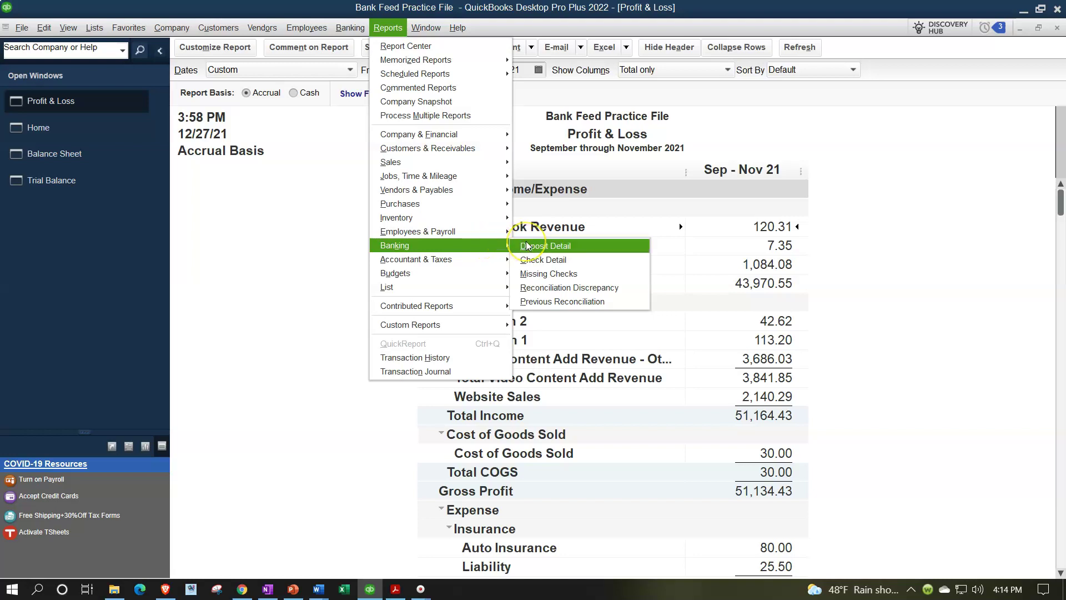
{"action": "left_click", "coordinate": [527, 260]}
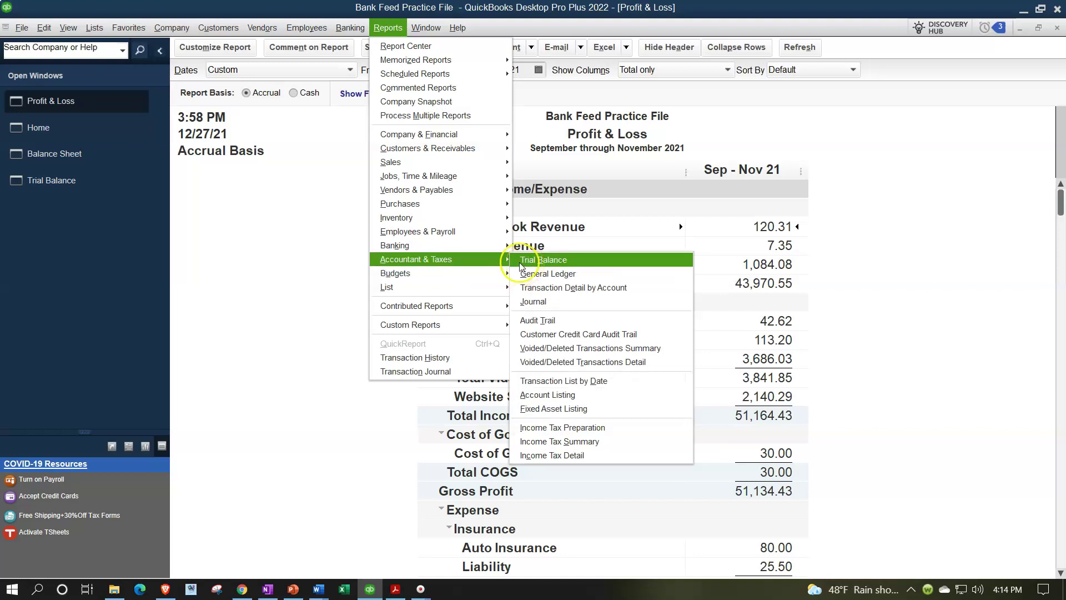
{"action": "left_click", "coordinate": [309, 267]}
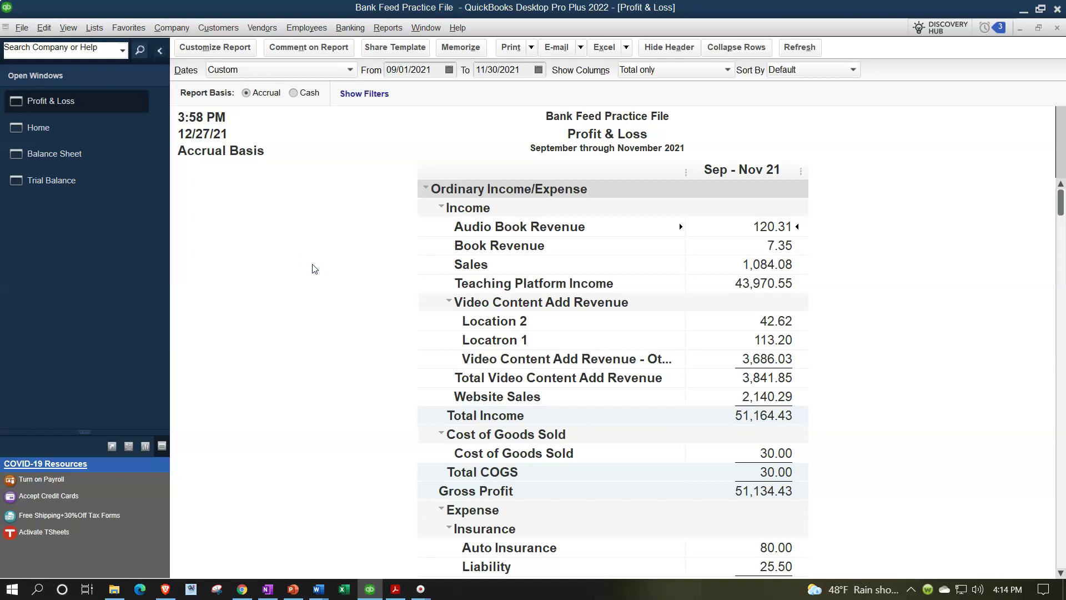
Review the Balance Sheet as of 11/30/2021, then the September through November 2021 Profit & Loss down to Net Income.
{"action": "left_click", "coordinate": [77, 160]}
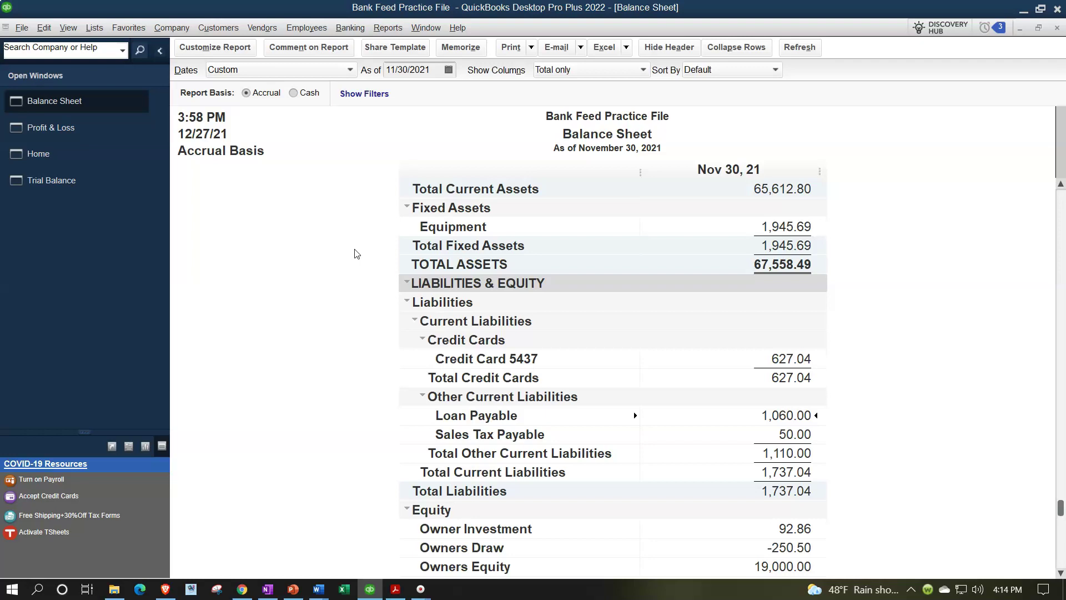
{"action": "scroll", "coordinate": [357, 254], "scroll_direction": "up", "scroll_amount": 6}
{"action": "left_click", "coordinate": [51, 130]}
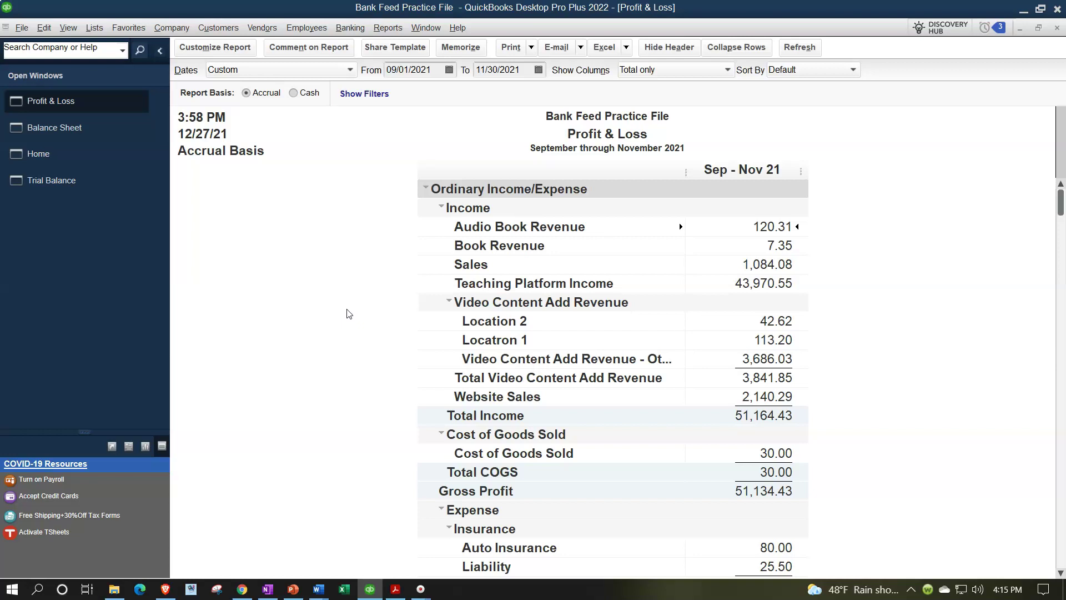
{"action": "scroll", "coordinate": [349, 313], "scroll_direction": "down", "scroll_amount": 5}
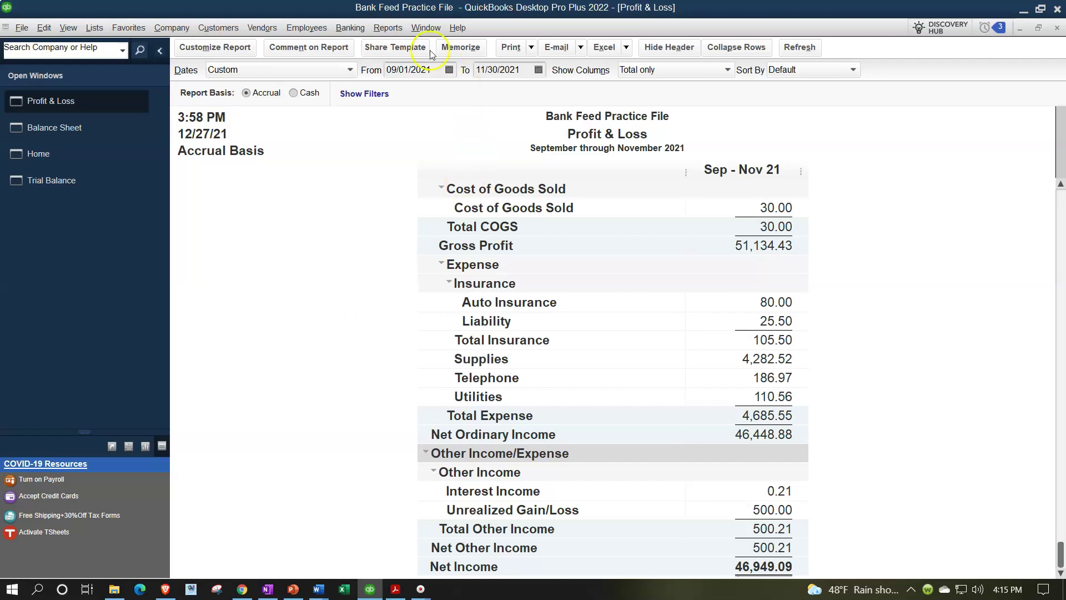
Look through the available Company & Financial and Customers & Receivables reports, then return to the Profit & Loss.
{"action": "left_click", "coordinate": [398, 29]}
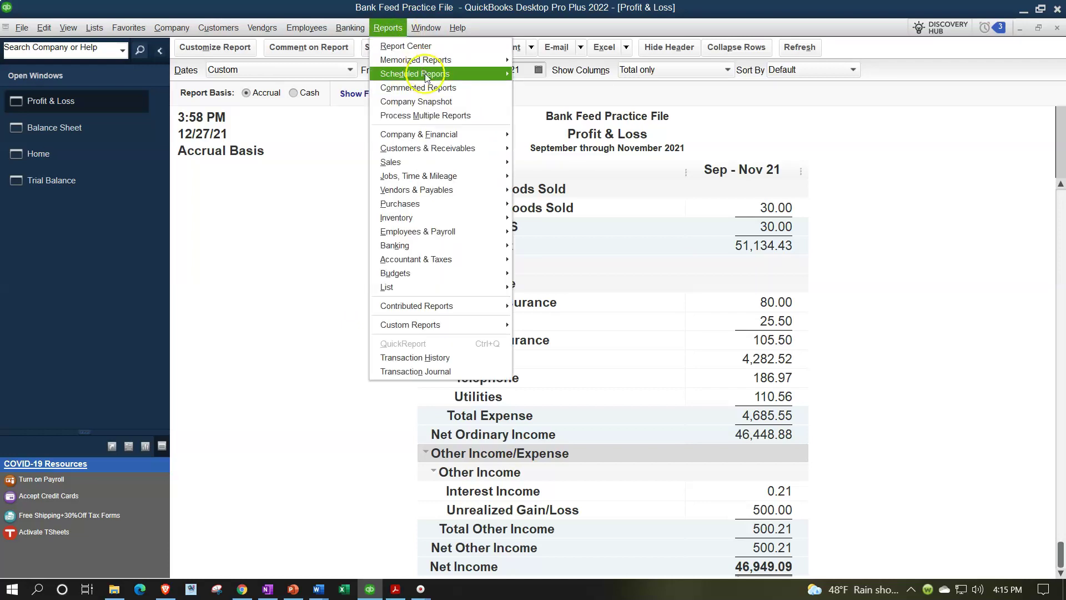
{"action": "left_click", "coordinate": [443, 139]}
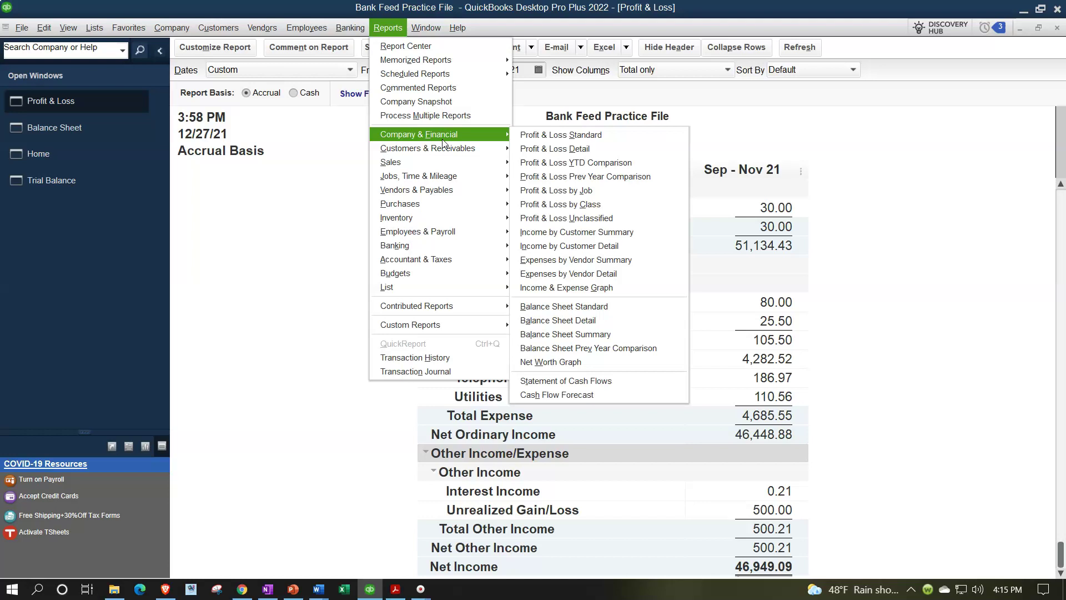
{"action": "left_click", "coordinate": [444, 149]}
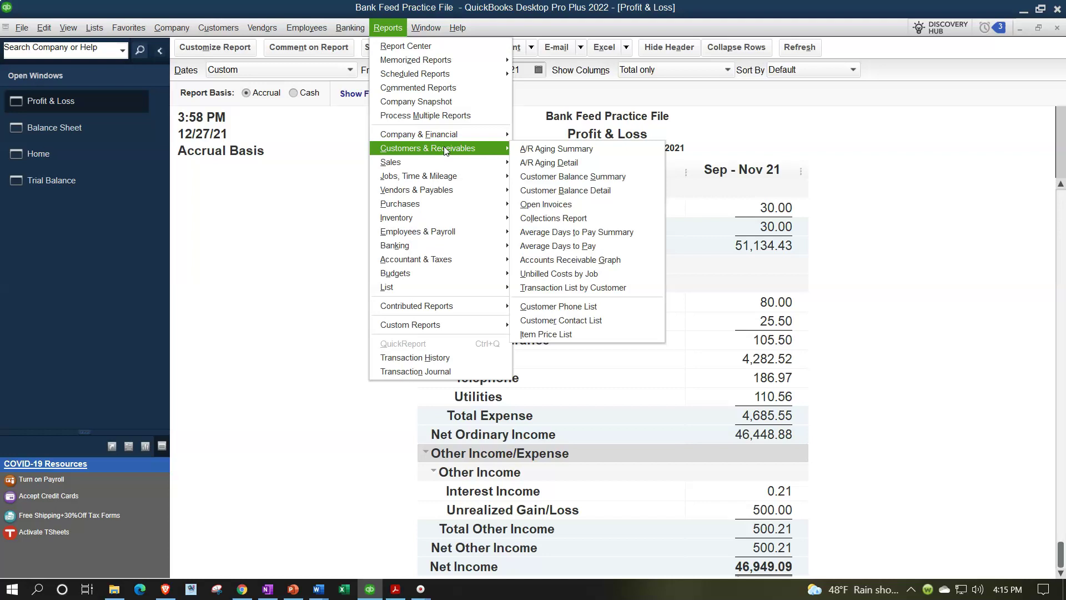
{"action": "left_click", "coordinate": [259, 241]}
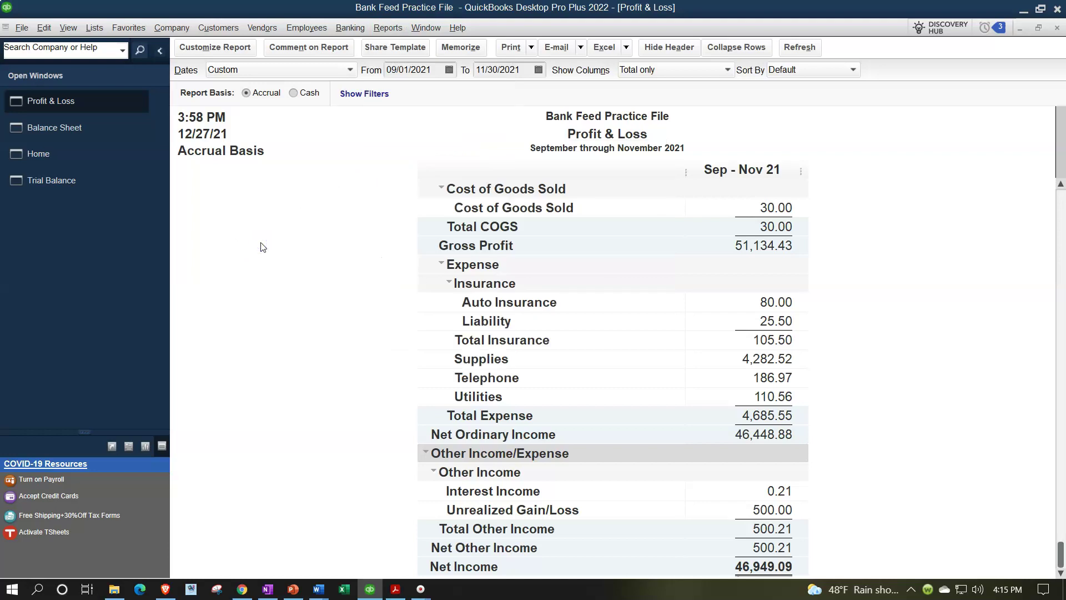